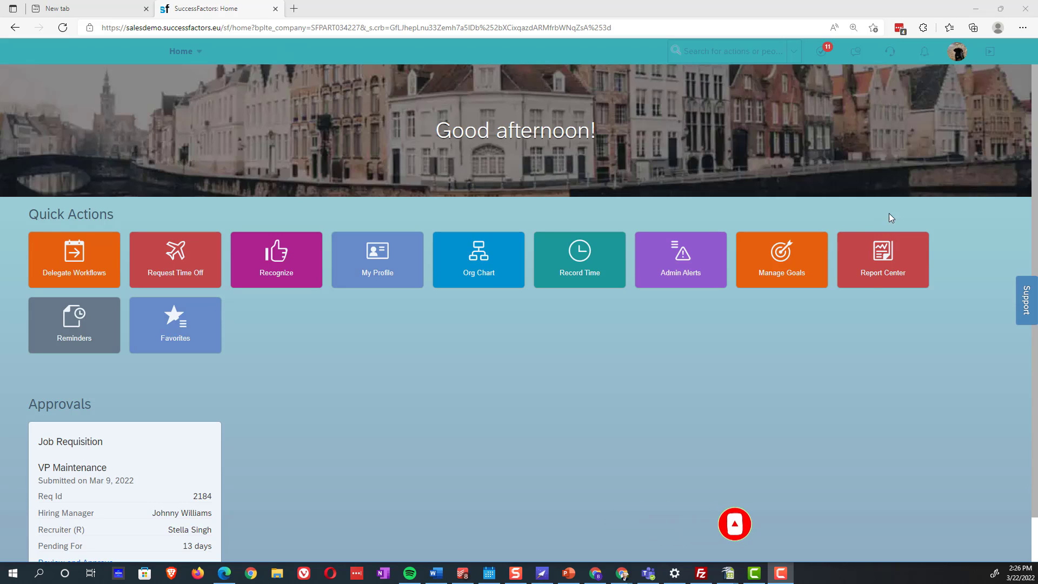
Start a proxy session as the VP Operations user, picked from the name suggestions
left_click(935, 389)
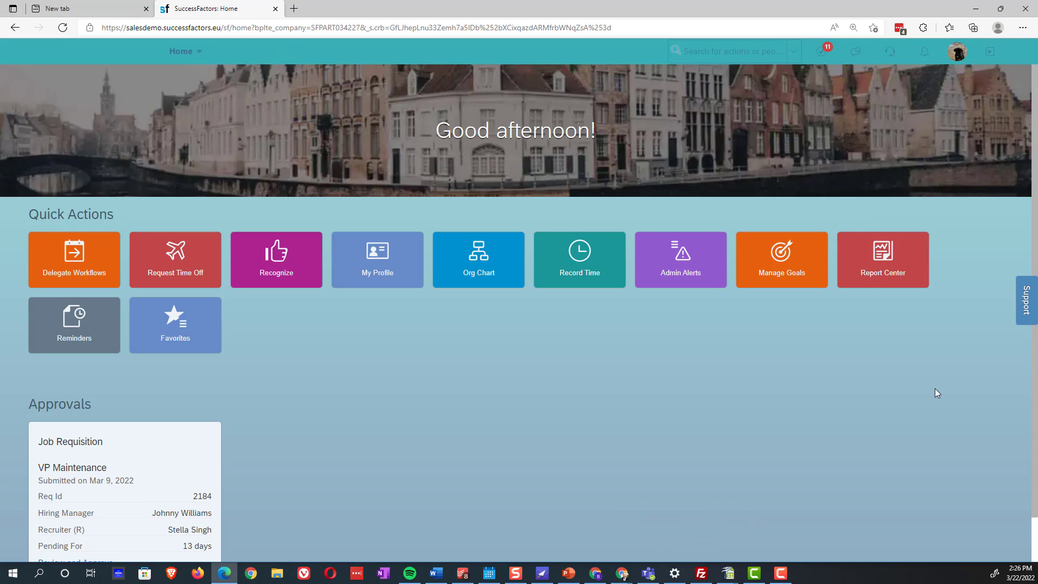
left_click(955, 56)
left_click(940, 105)
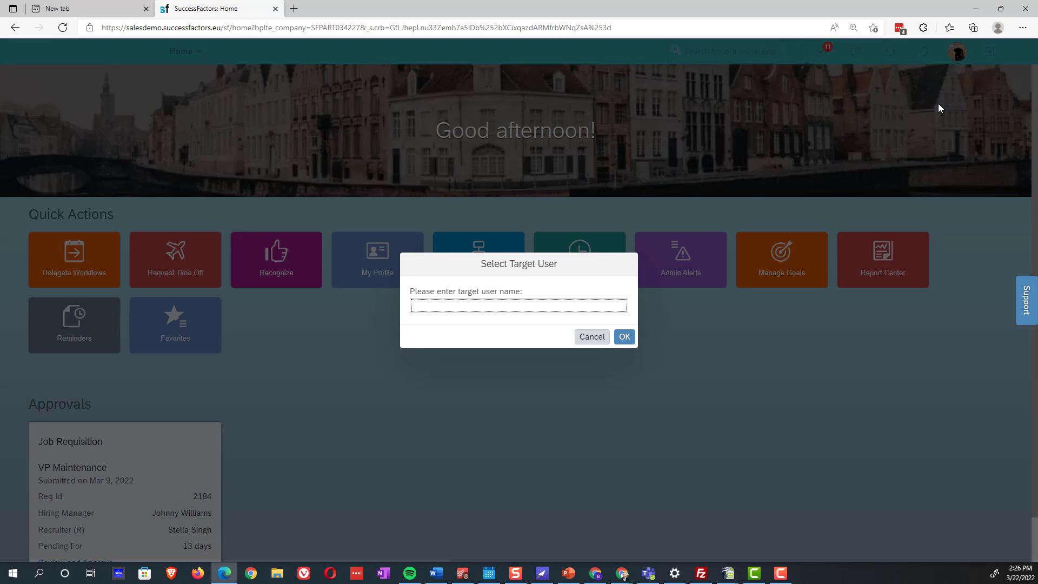
left_click(527, 330)
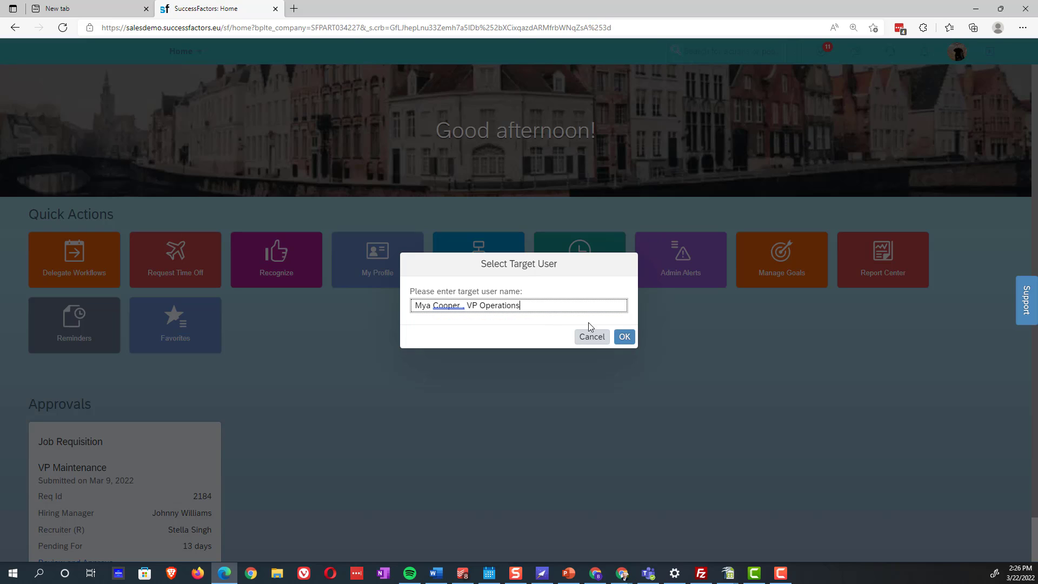
left_click(626, 343)
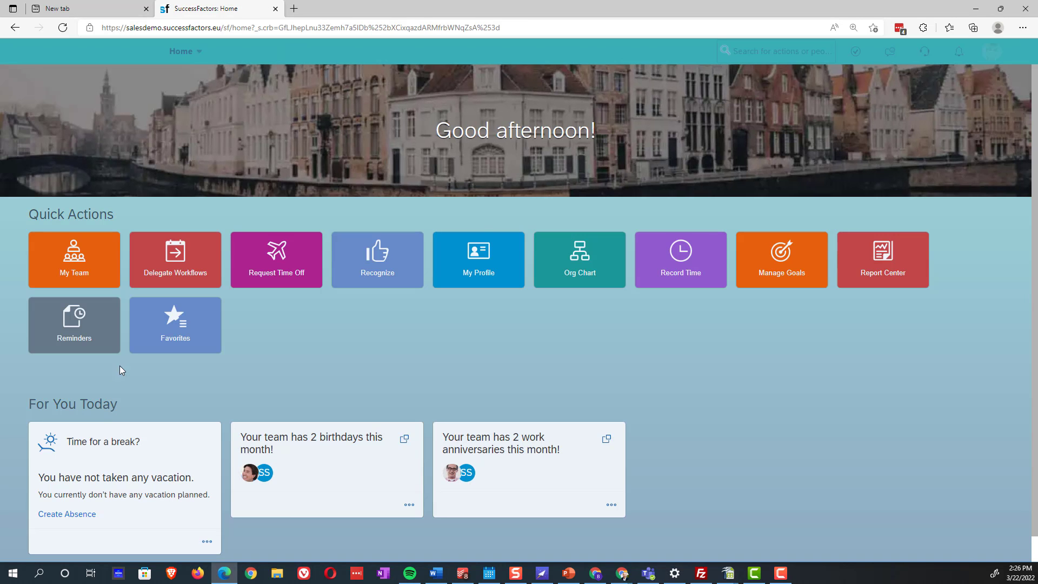
Scroll down to the For You Today cards for 2 team birthdays and 2 work anniversaries
scroll(325, 400, "down", 1)
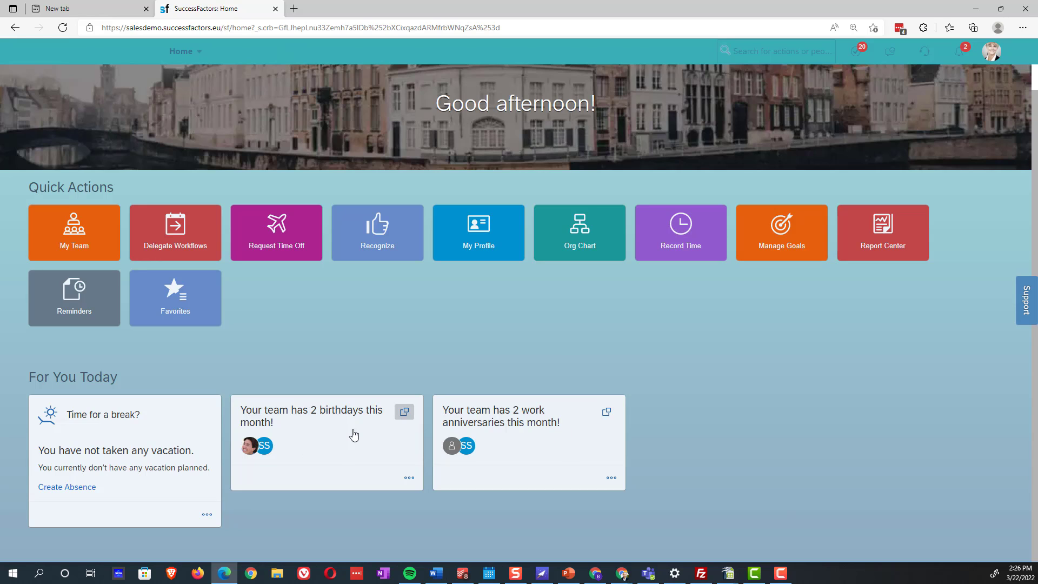
Review and close this month's team birthdays list, then expand the work anniversaries card
left_click(404, 414)
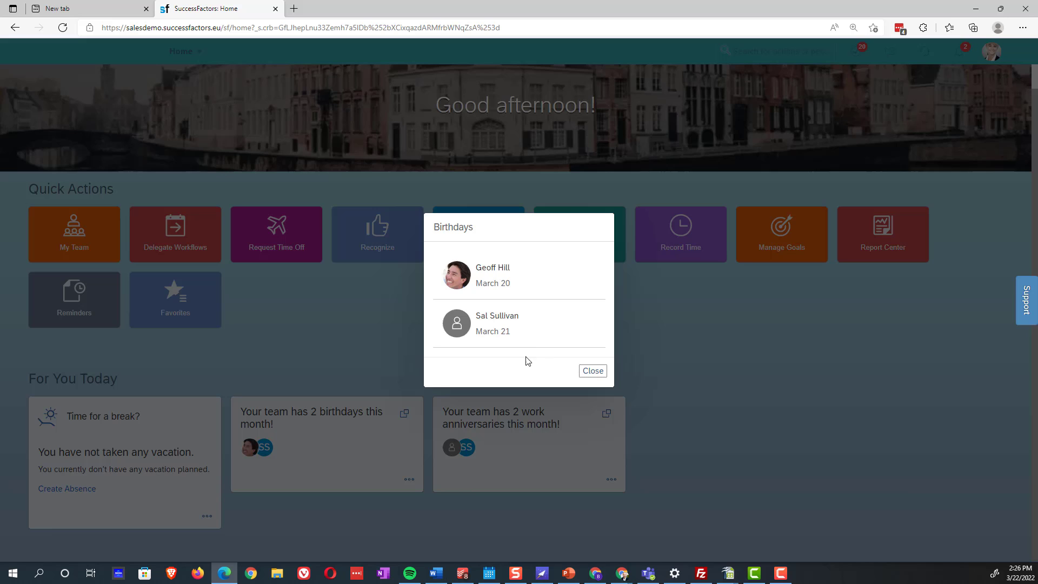
left_click(600, 376)
left_click(607, 414)
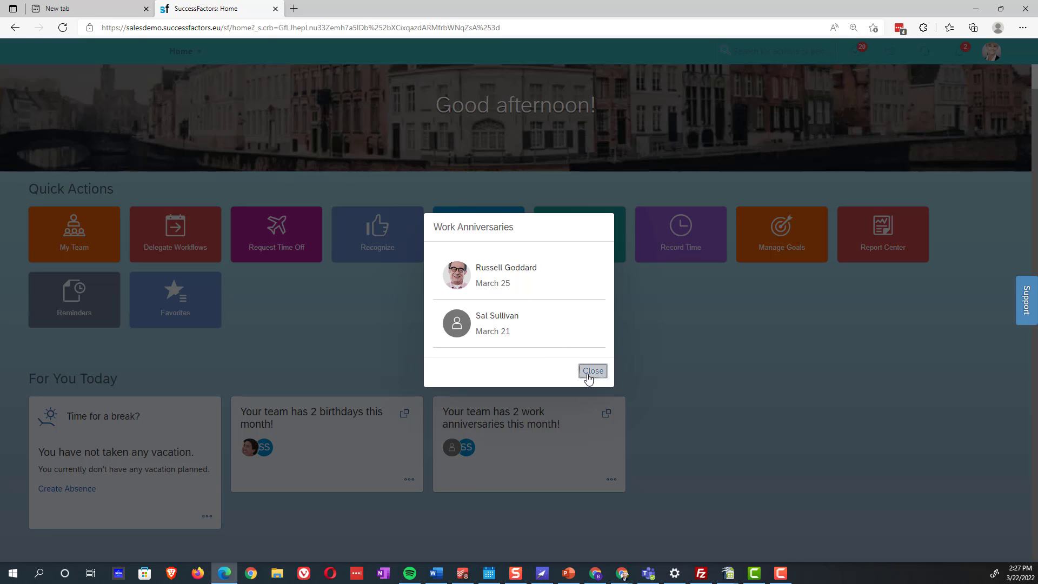
Close the Work Anniversaries list showing the March 25 and March 21 entries
left_click(588, 375)
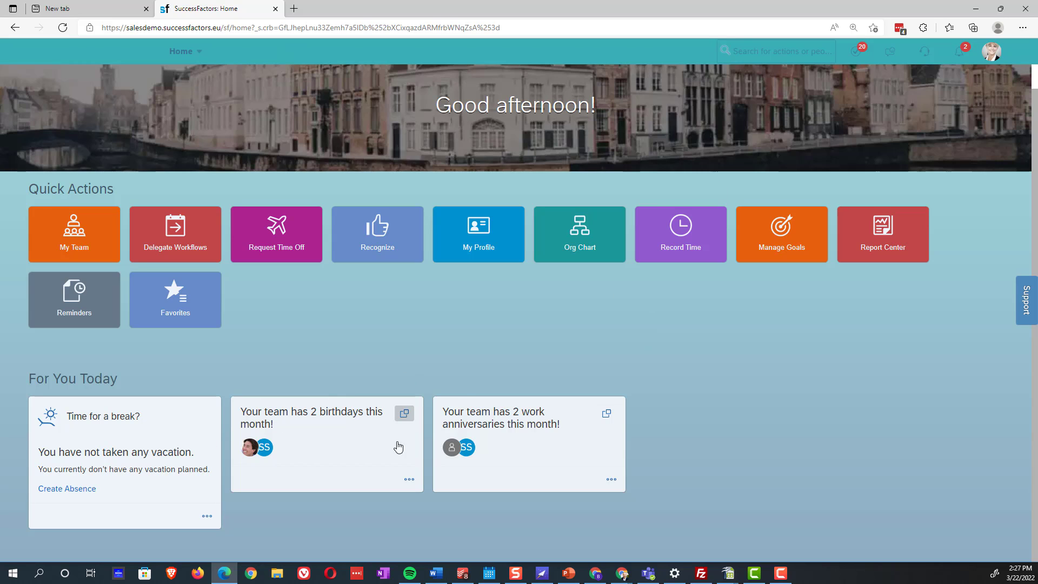
Try Manage Business Configuration via 'business config', dismiss the permission error, and stop proxying
left_click(779, 52)
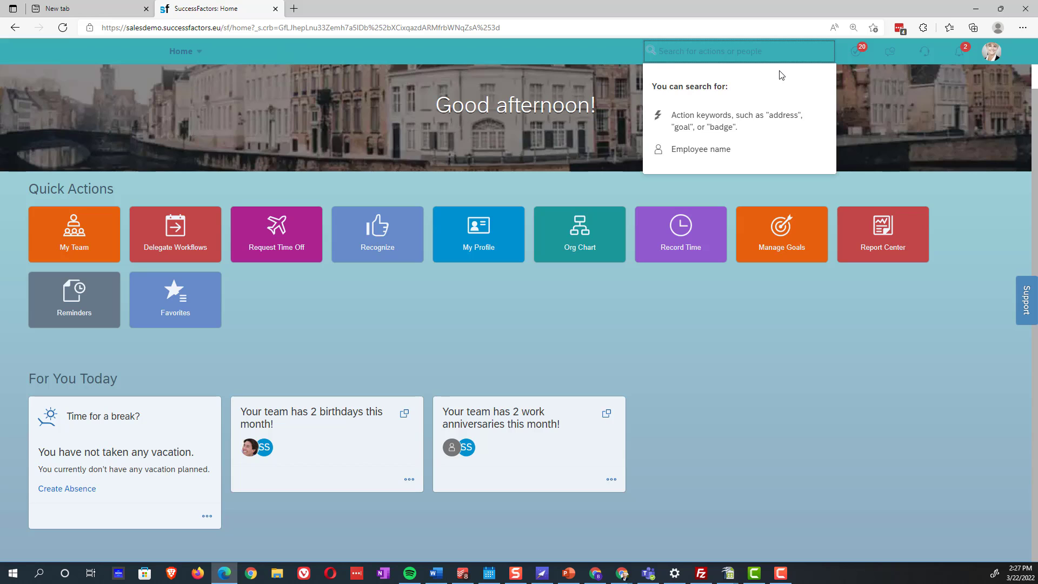
type("business config")
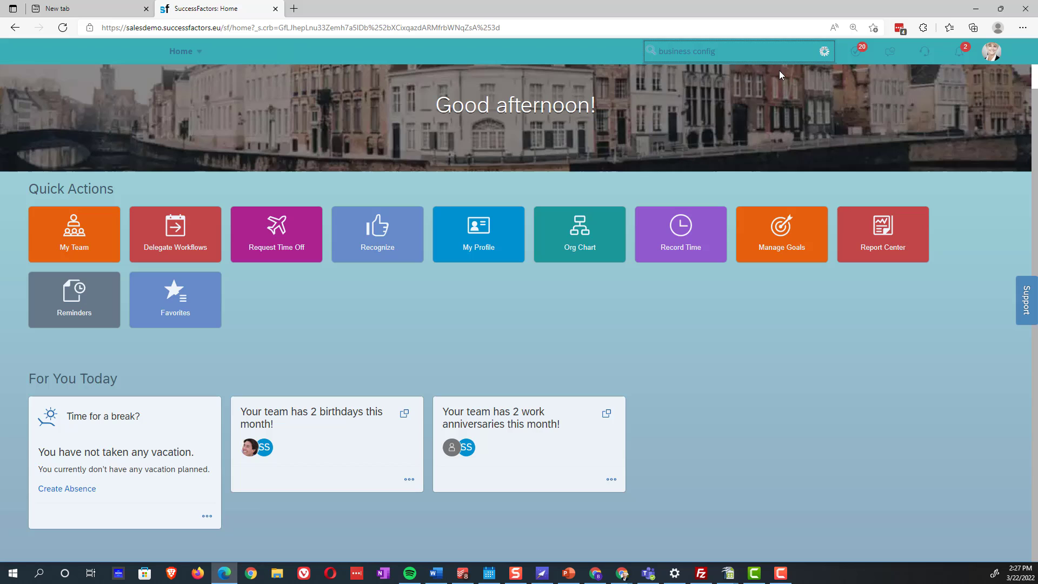
left_click(695, 75)
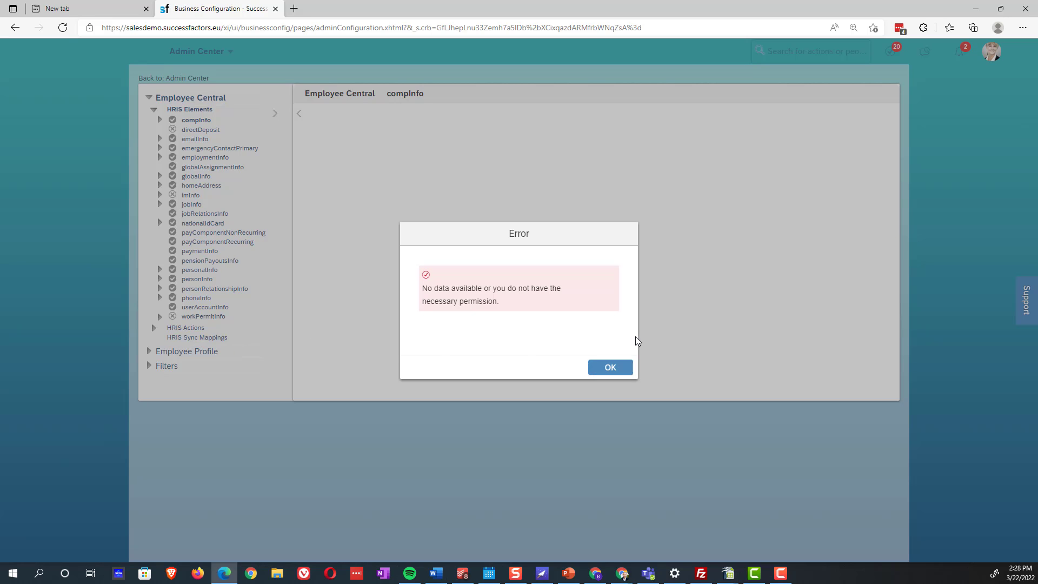
left_click(610, 369)
left_click(991, 51)
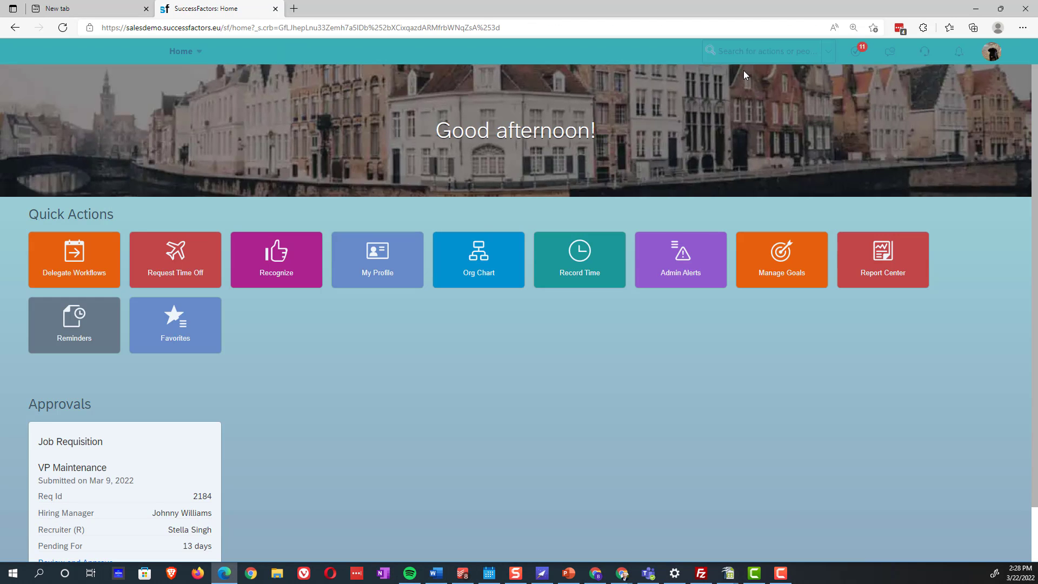
Open Manage Business Configuration as admin and expand Employee Profile > Standard fields
left_click(752, 56)
type("manage ")
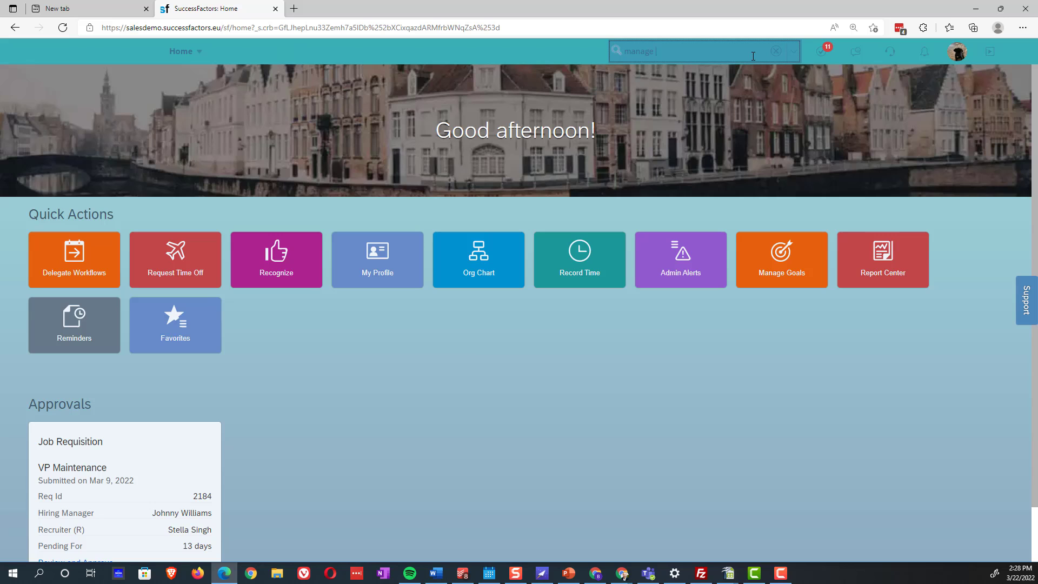
type("business config")
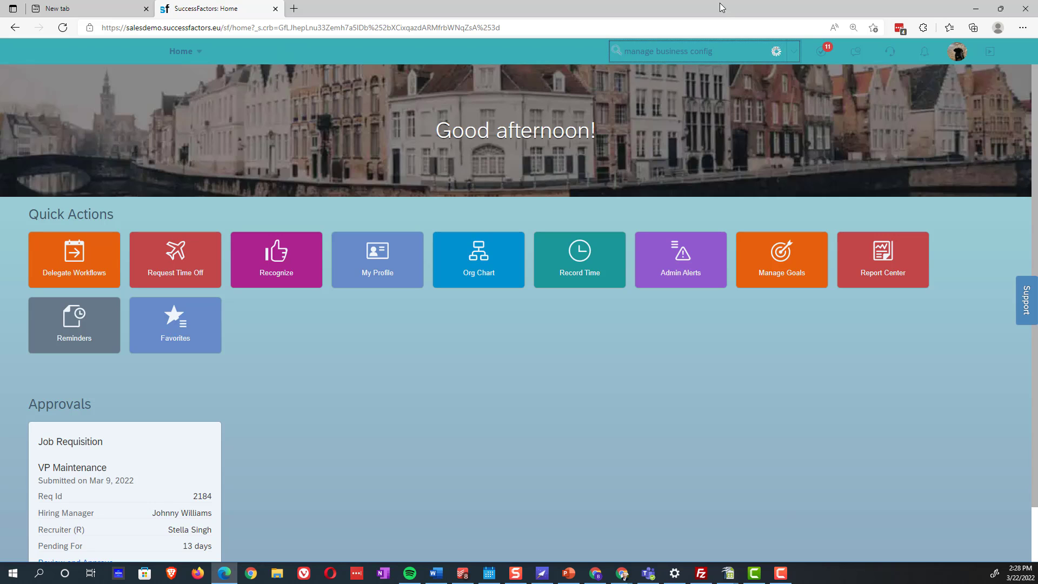
left_click(678, 73)
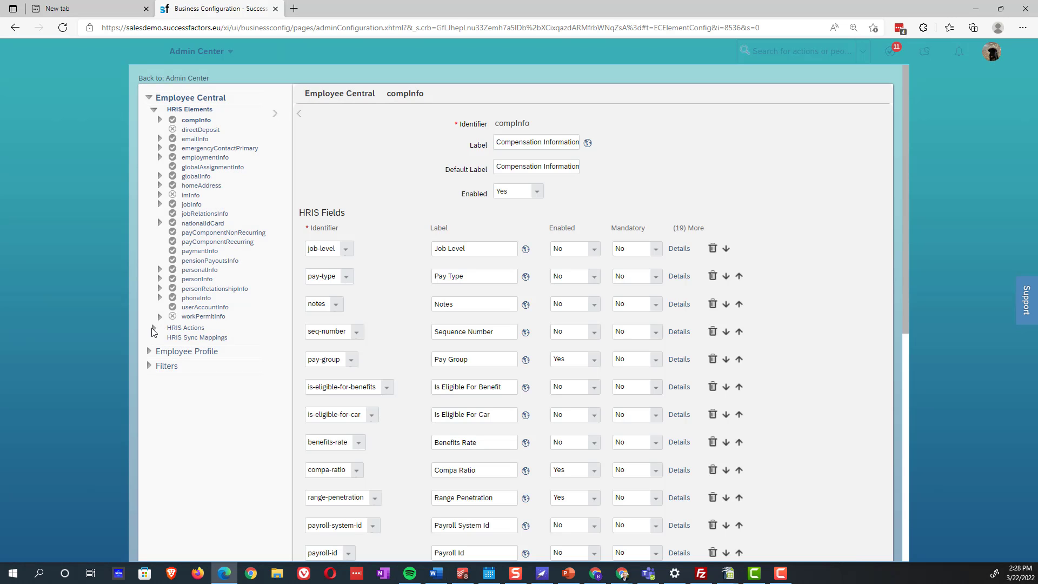
left_click(154, 328)
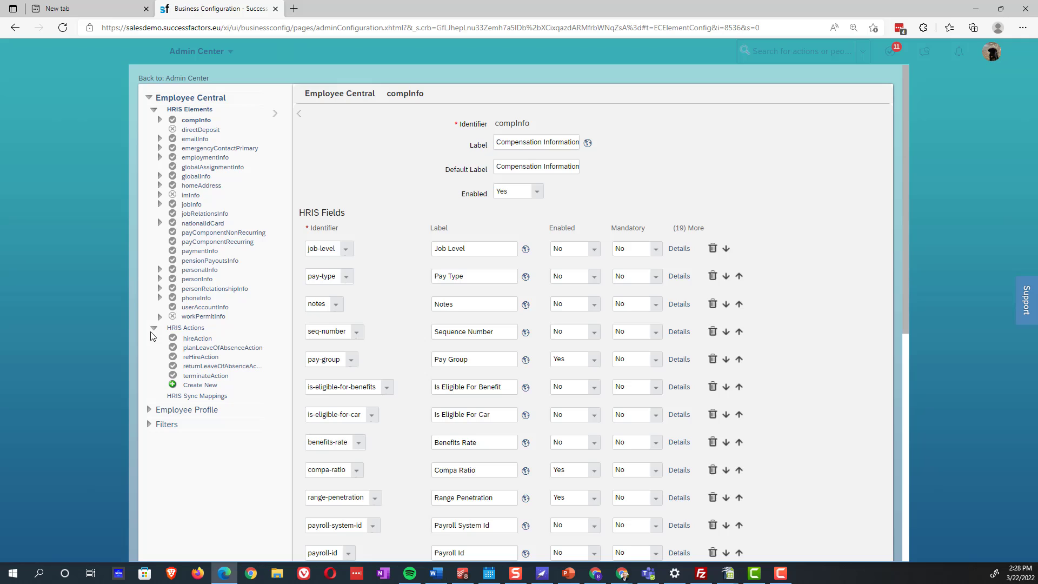
left_click(149, 412)
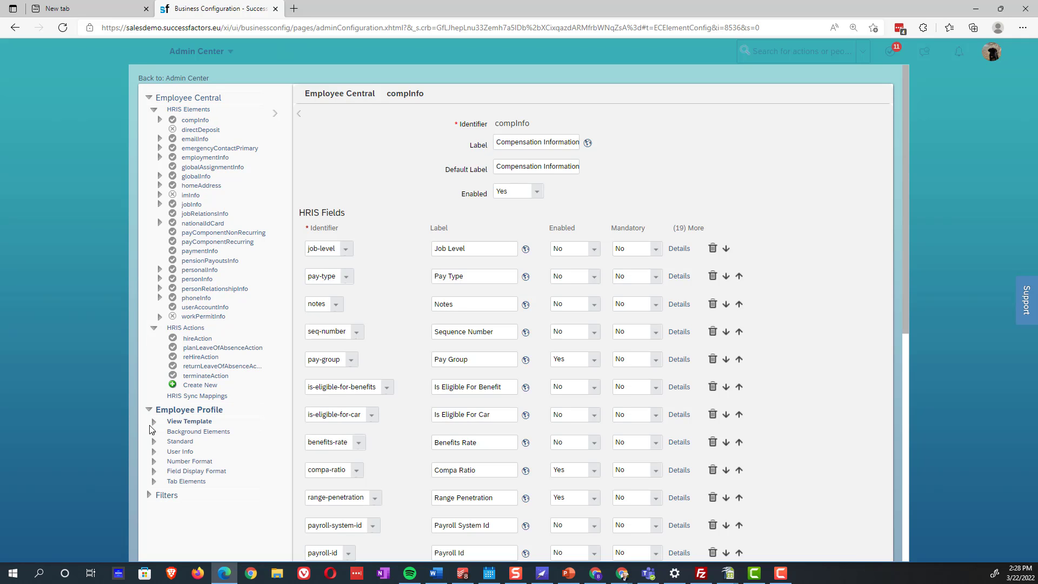
scroll(151, 432, "down", 4)
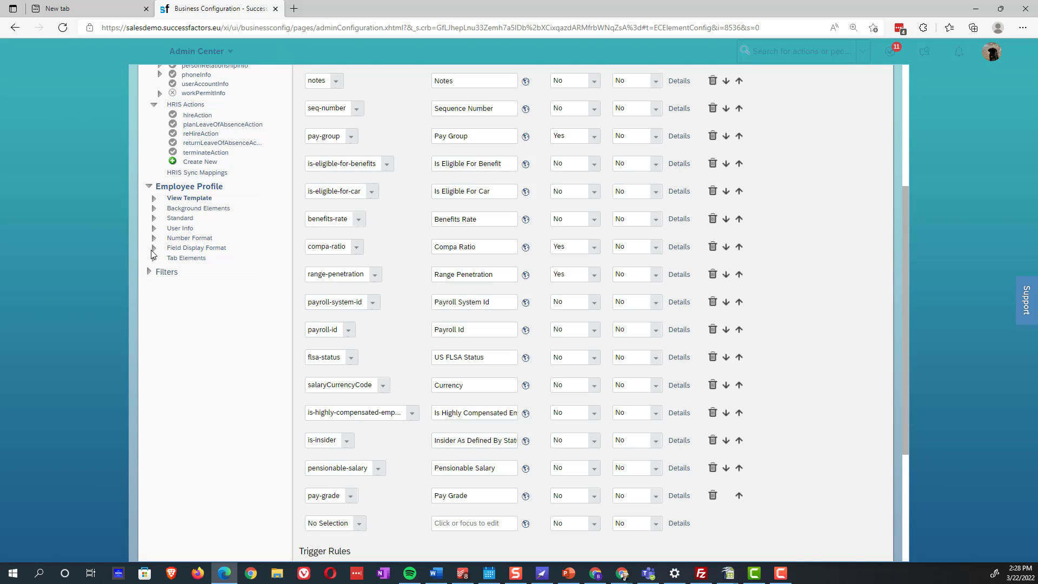
left_click(152, 218)
scroll(214, 335, "down", 3)
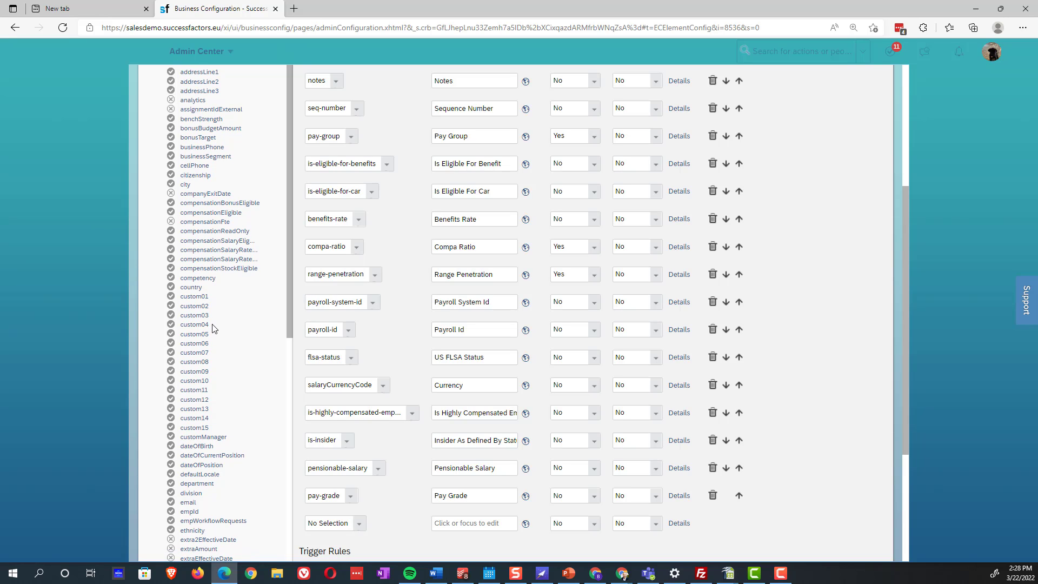
Find 'dateof' on the page and scroll through the matching date fields like dateOfBirth
key("ctrl+f")
type("date of")
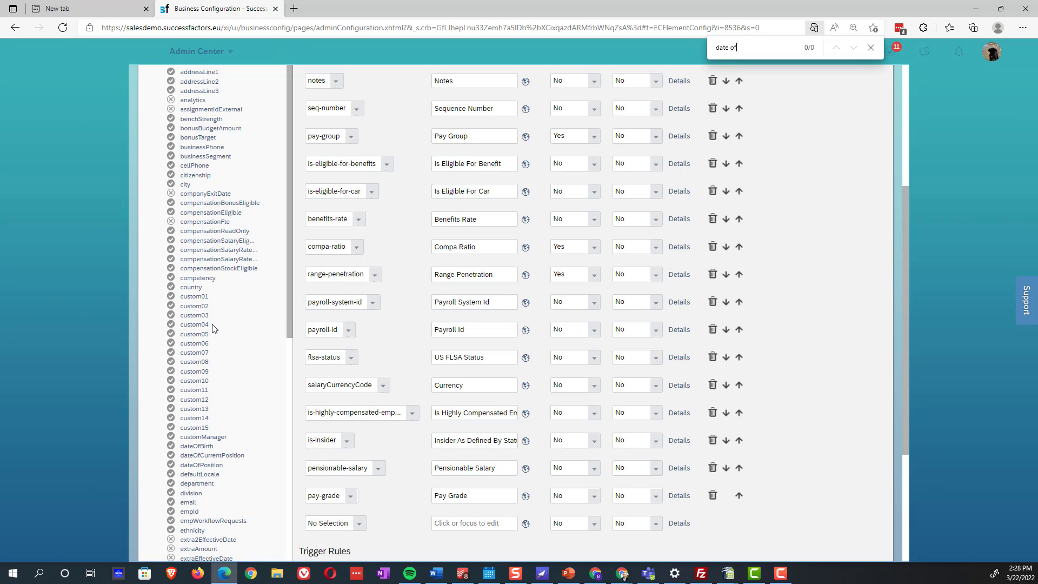
key("BackSpace")
key("BackSpace")
key("BackSpace")
type("of")
scroll(251, 448, "down", 10)
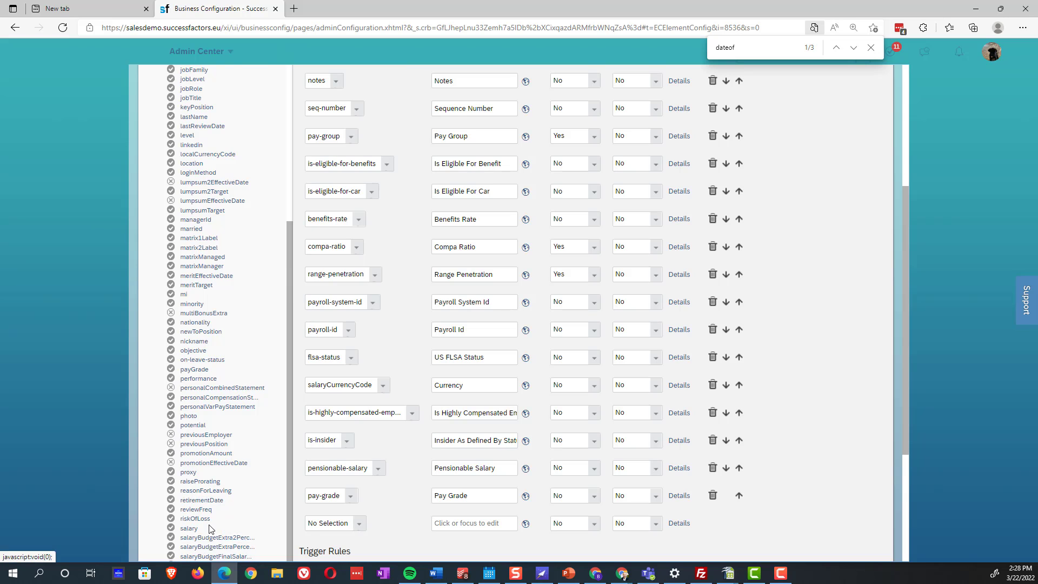
scroll(211, 528, "down", 3)
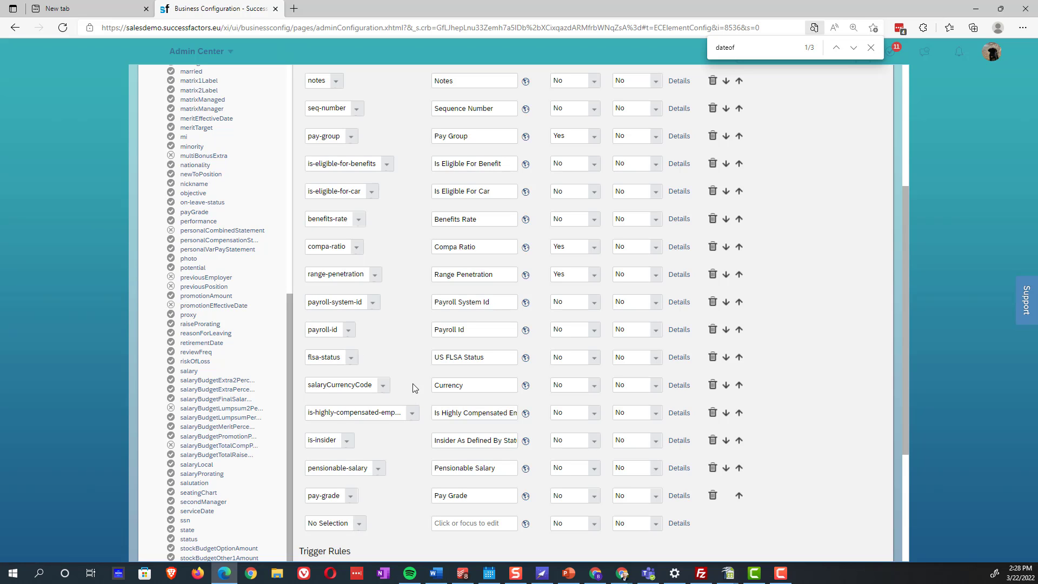
scroll(401, 380, "up", 4)
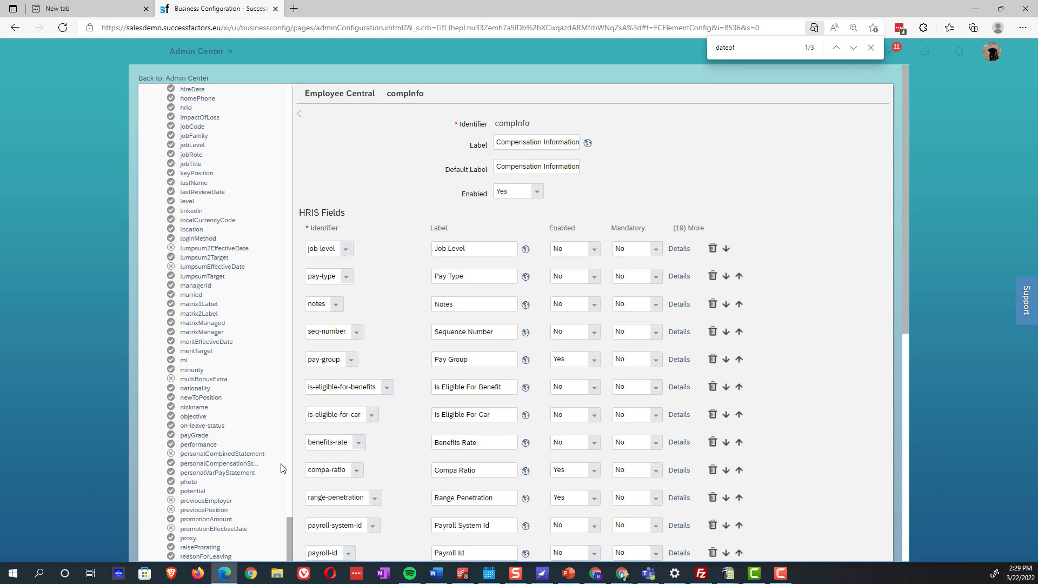
scroll(281, 467, "down", 2)
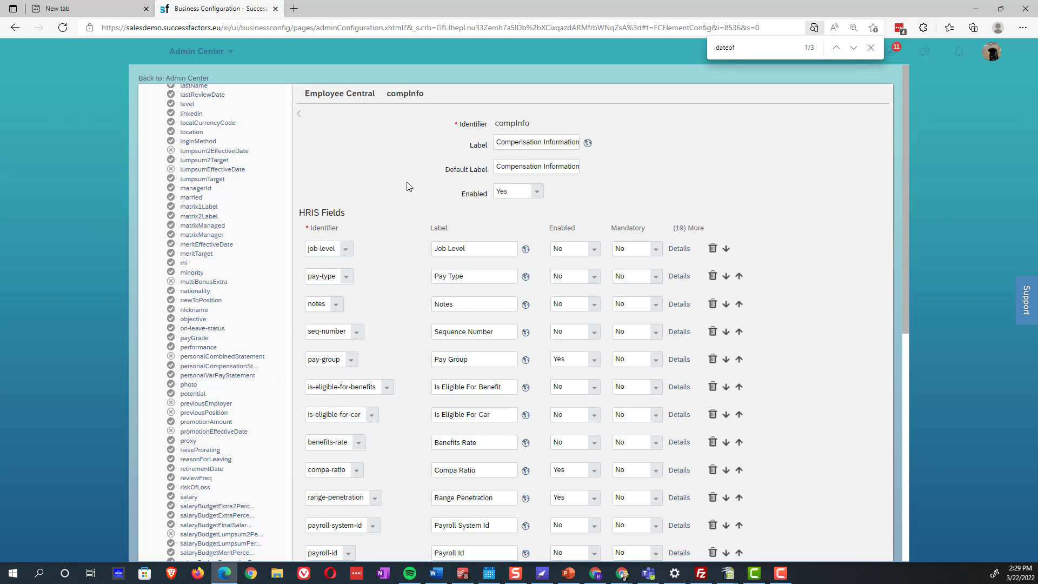
scroll(244, 366, "up", 20)
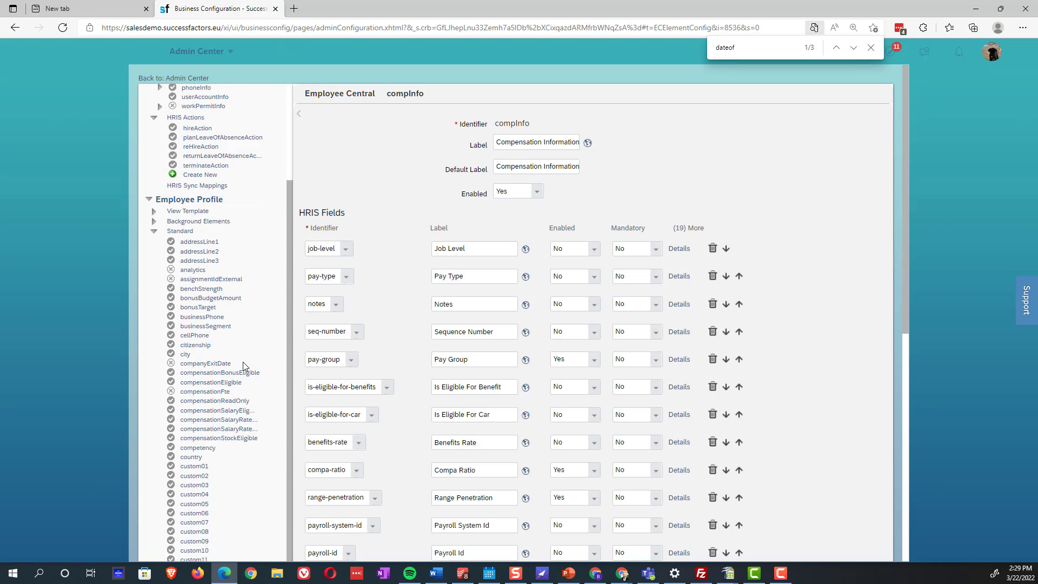
scroll(243, 366, "up", 4)
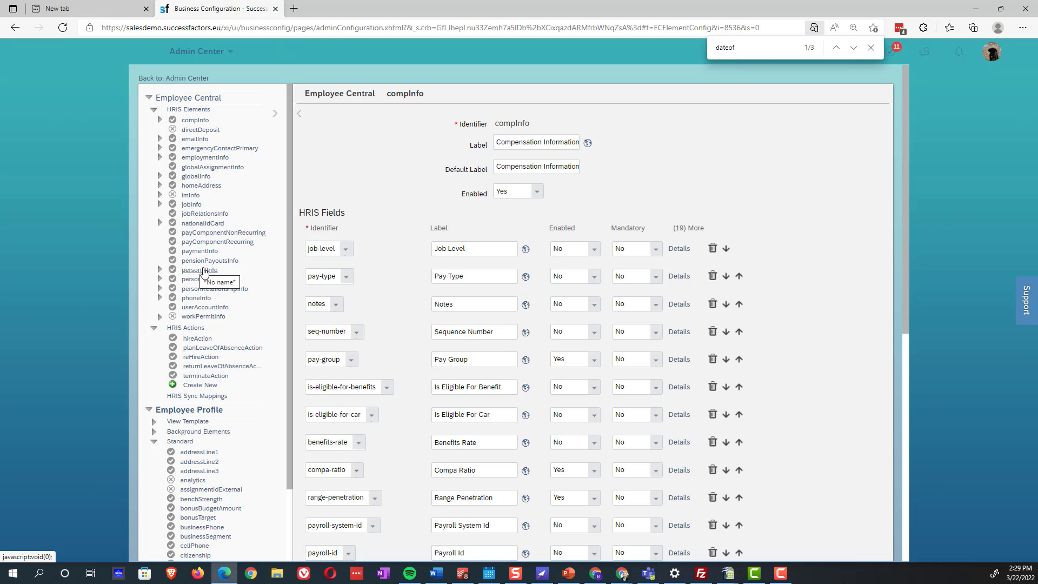
left_click(200, 158)
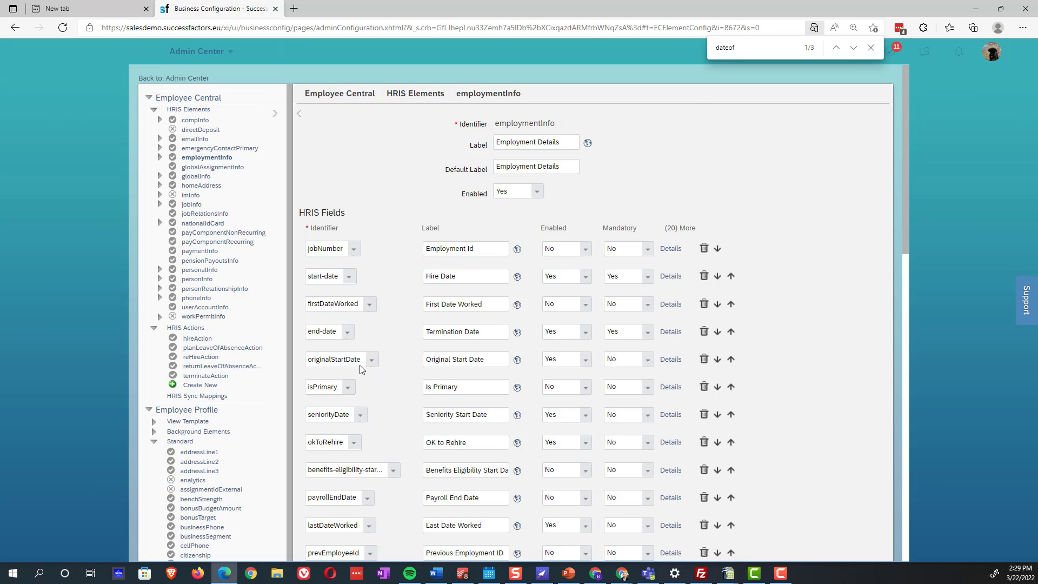
key("ctrl+f")
type("serv")
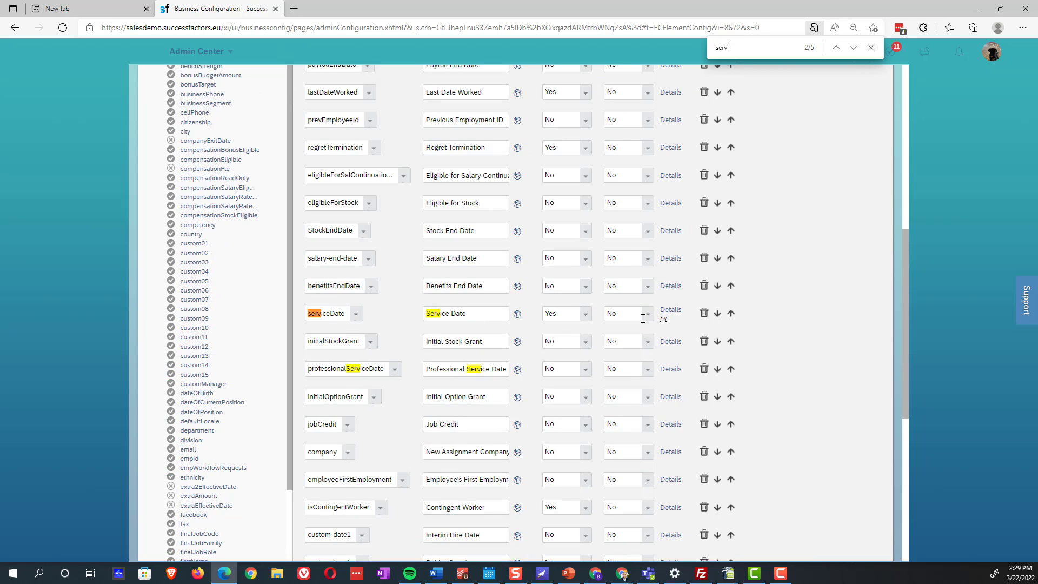
left_click(670, 315)
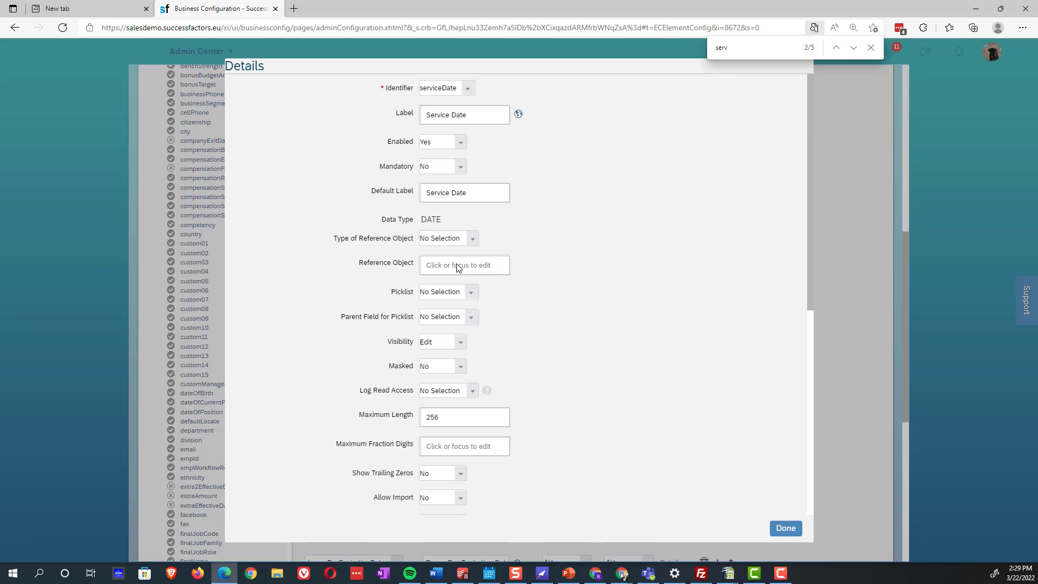
scroll(464, 426, "down", 1)
scroll(463, 426, "down", 4)
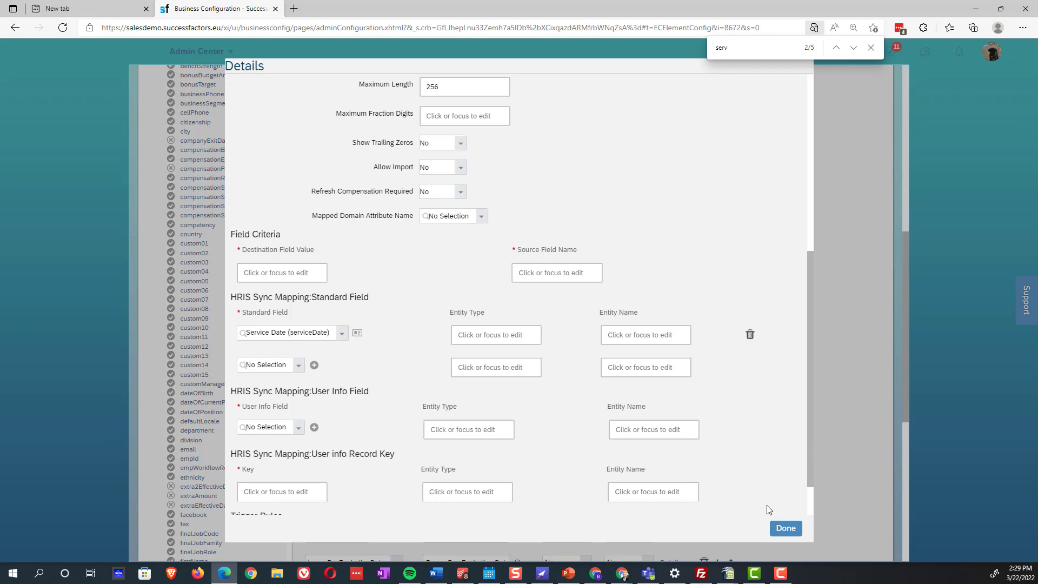
left_click(786, 528)
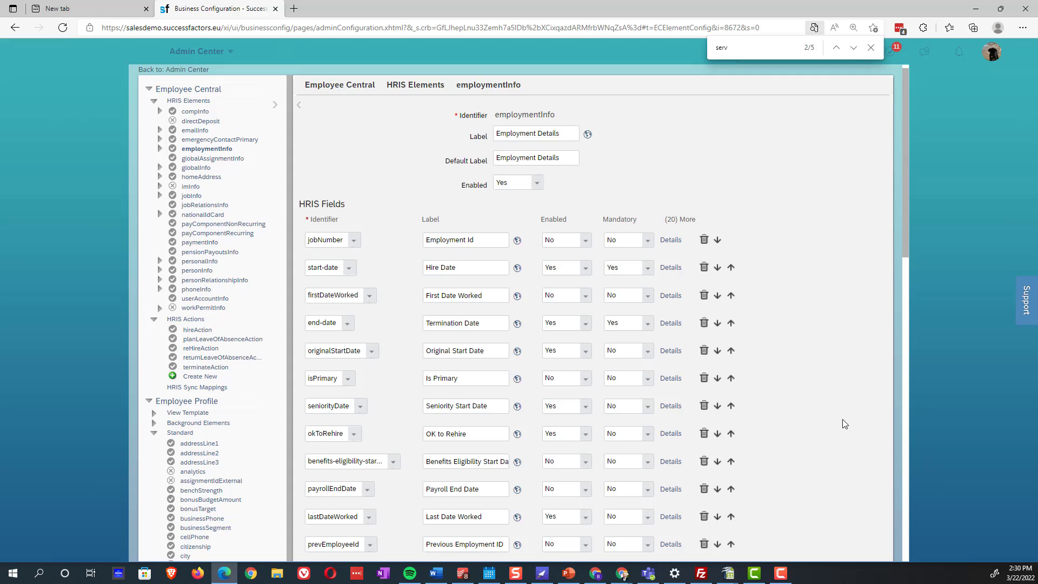
Close the find bar and open the MSS role from Manage Permission Roles
left_click(871, 48)
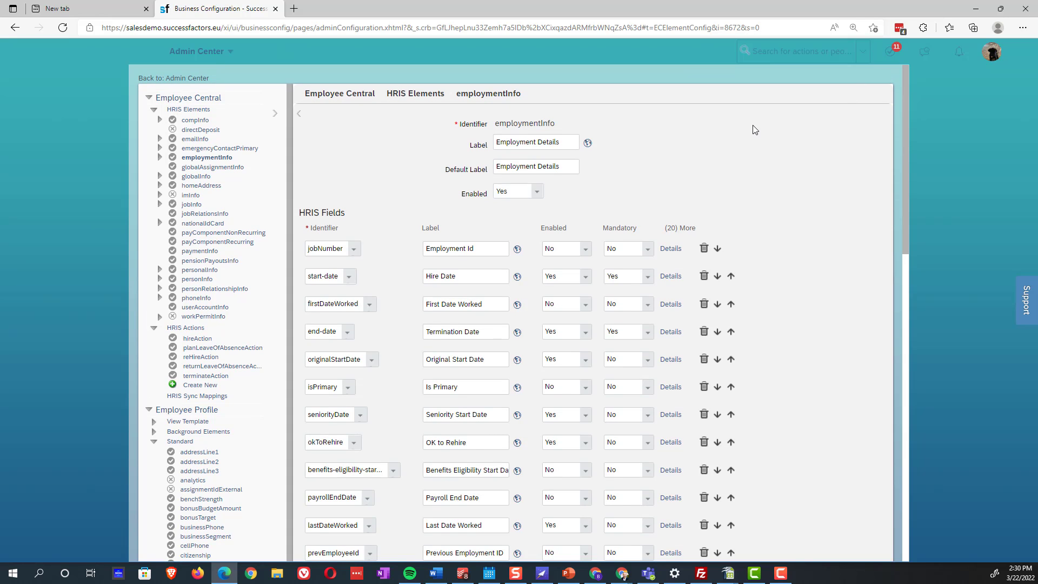
left_click(779, 55)
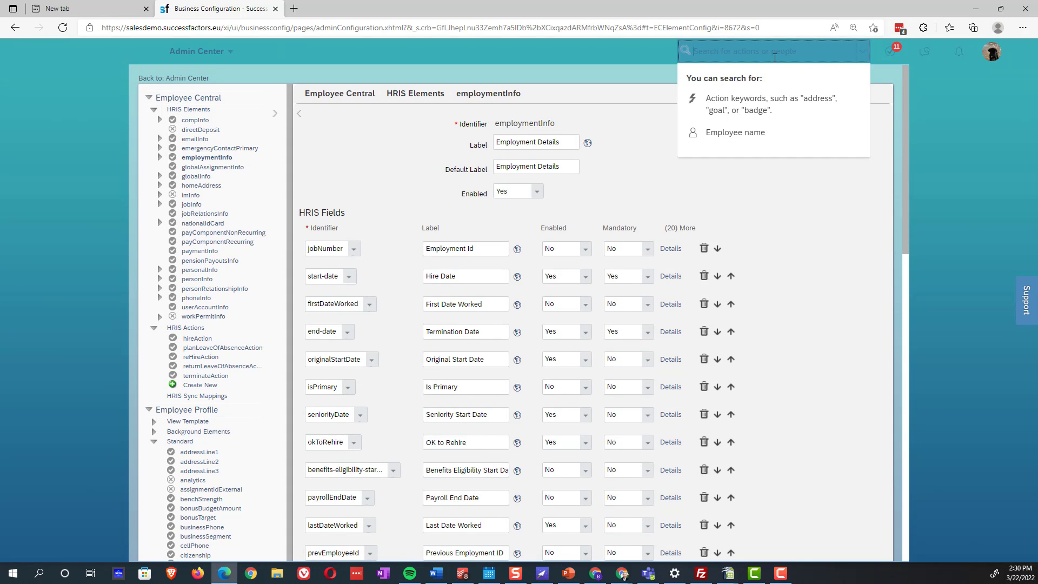
type("roles")
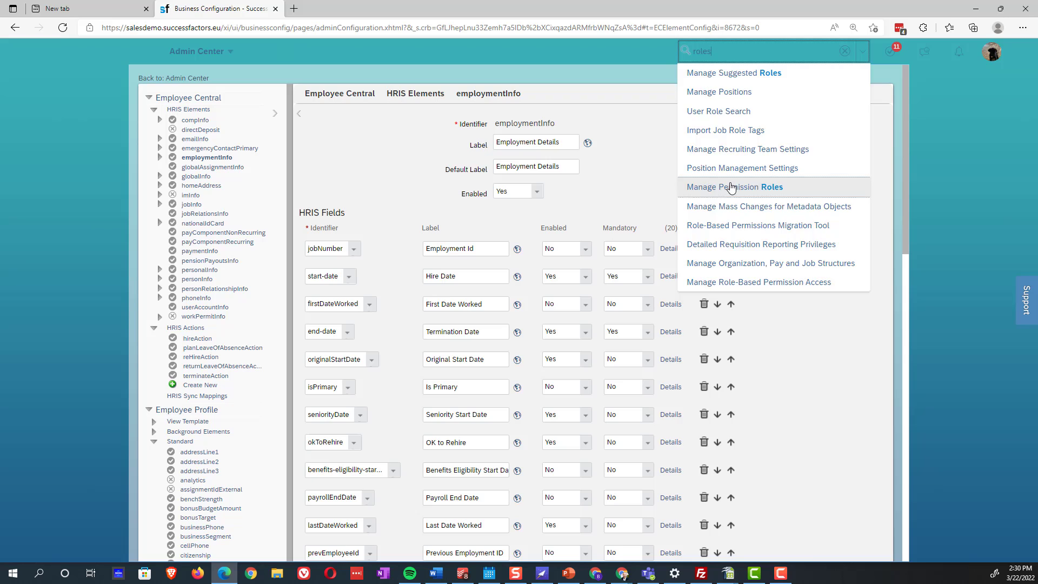
left_click(731, 187)
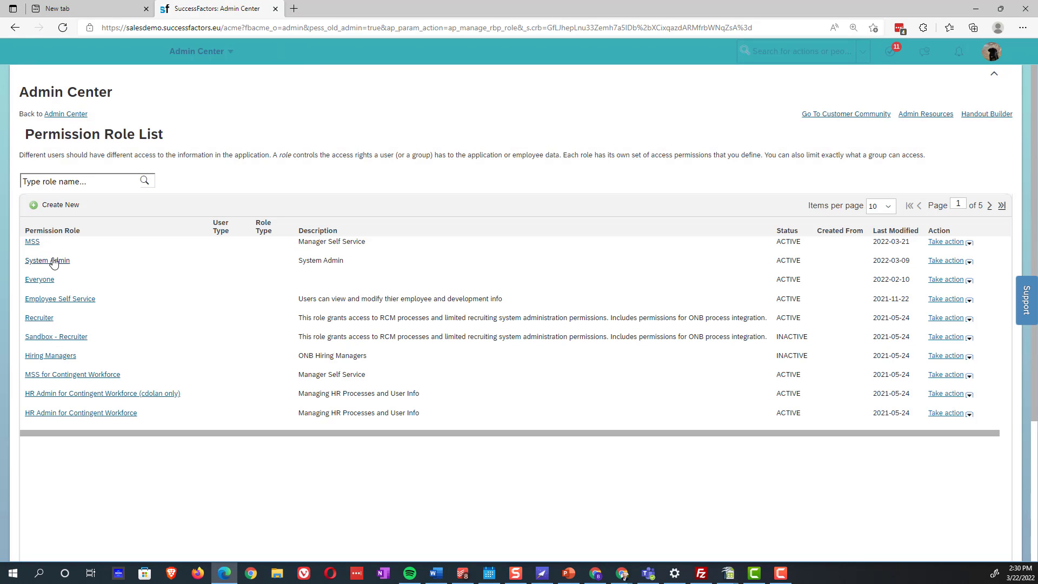
left_click(34, 241)
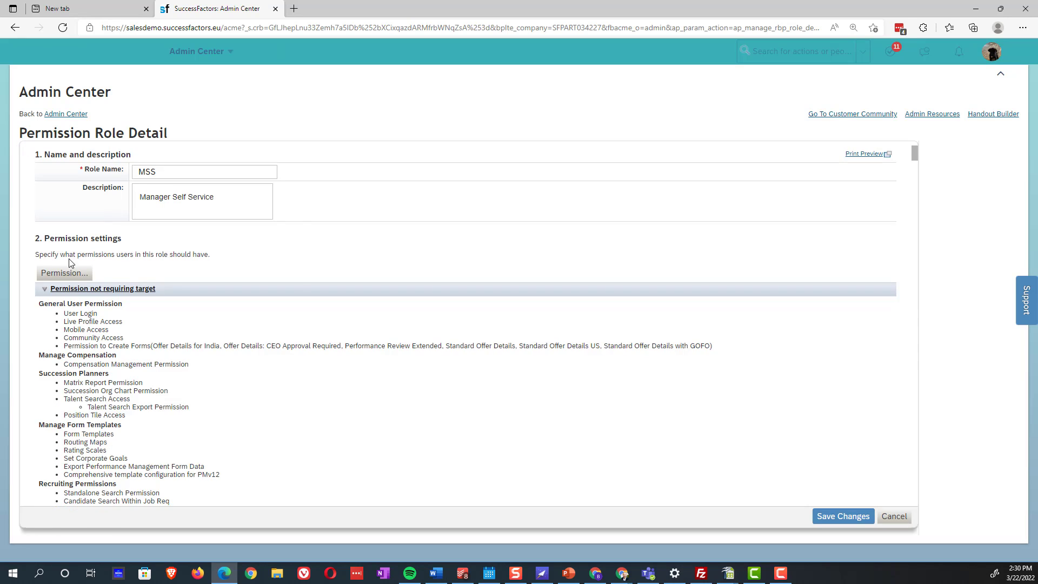
left_click(64, 273)
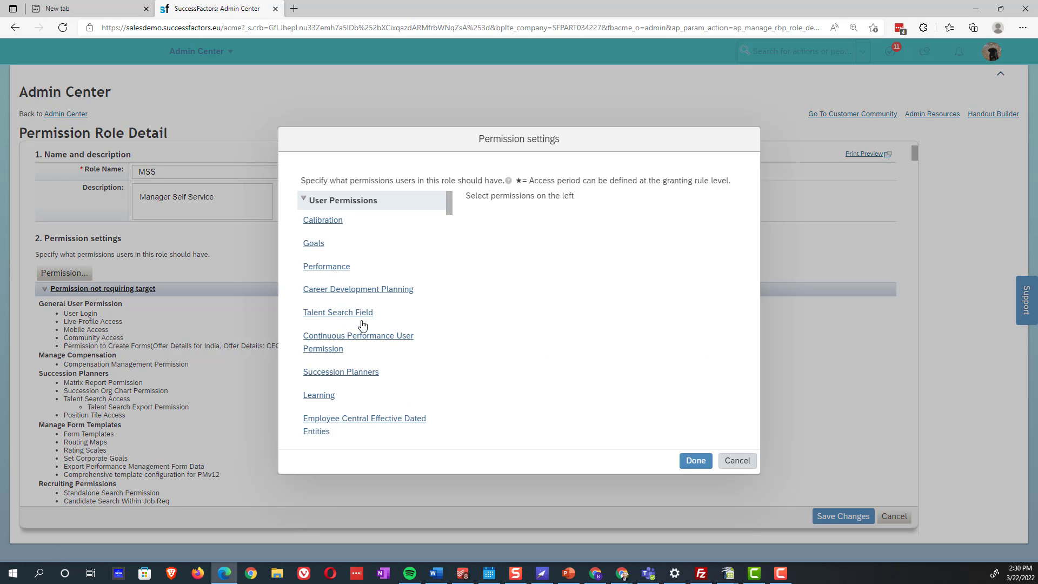
scroll(375, 308, "down", 1)
scroll(359, 341, "down", 2)
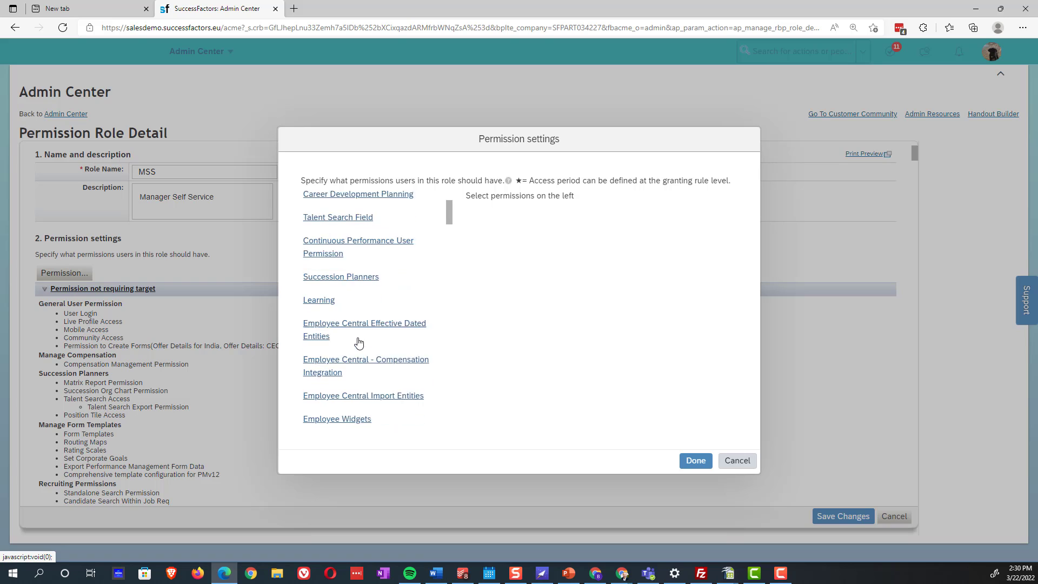
scroll(356, 365, "down", 3)
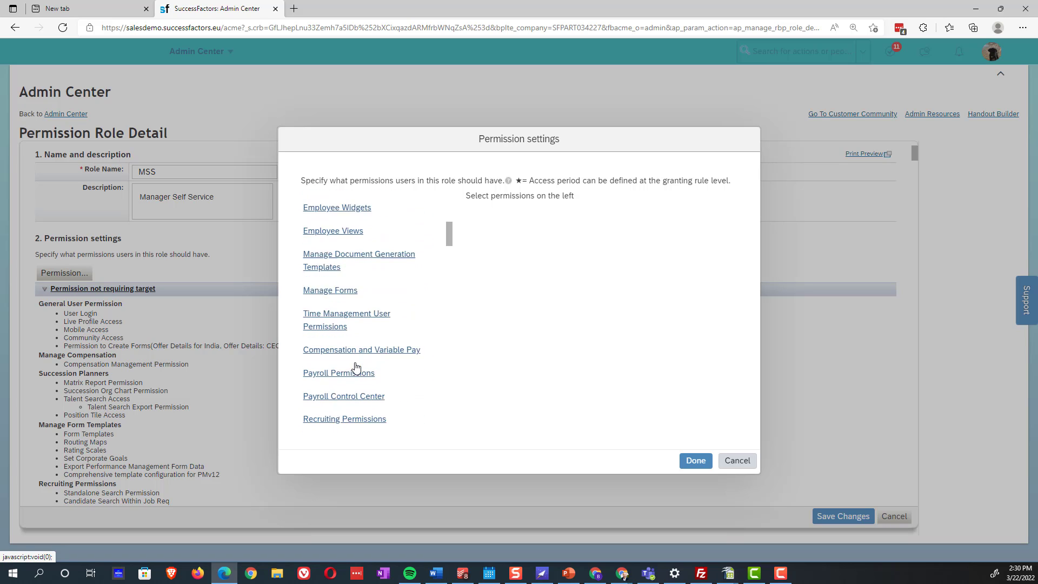
scroll(357, 375, "down", 1)
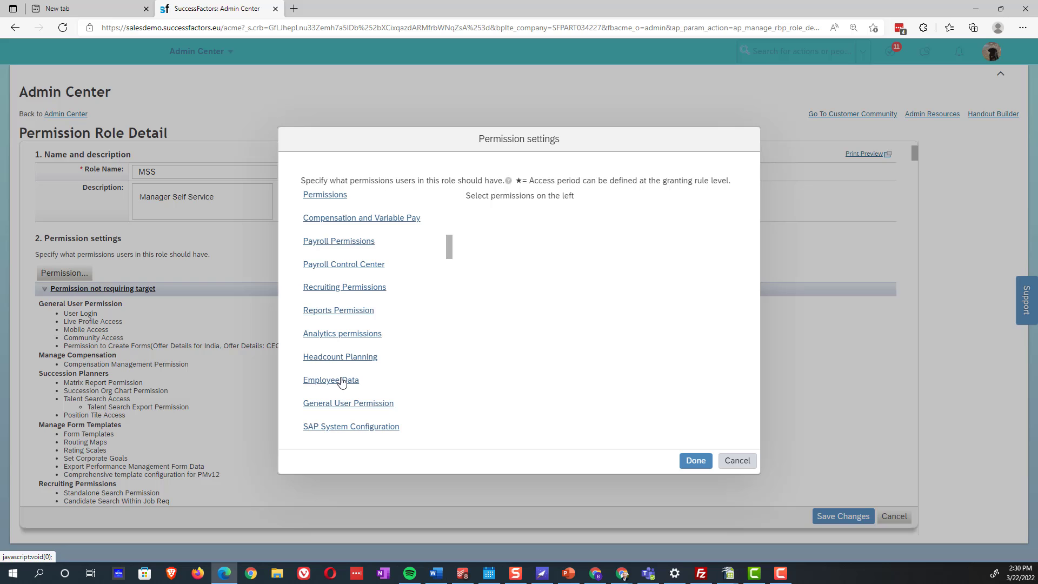
left_click(341, 382)
scroll(629, 222, "up", 6)
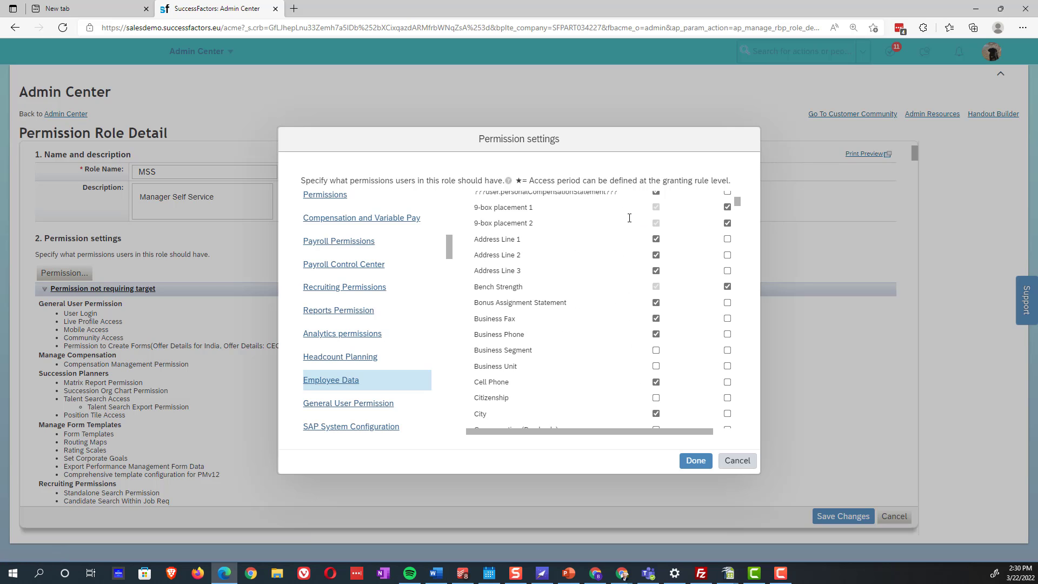
scroll(604, 282, "up", 1)
scroll(600, 308, "down", 1)
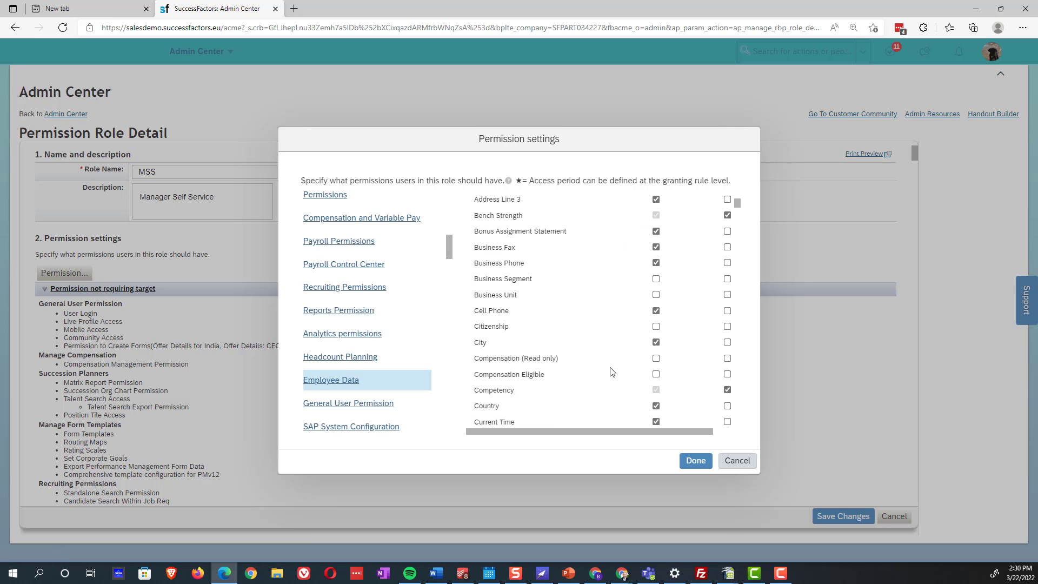
scroll(610, 370, "down", 5)
scroll(619, 357, "down", 4)
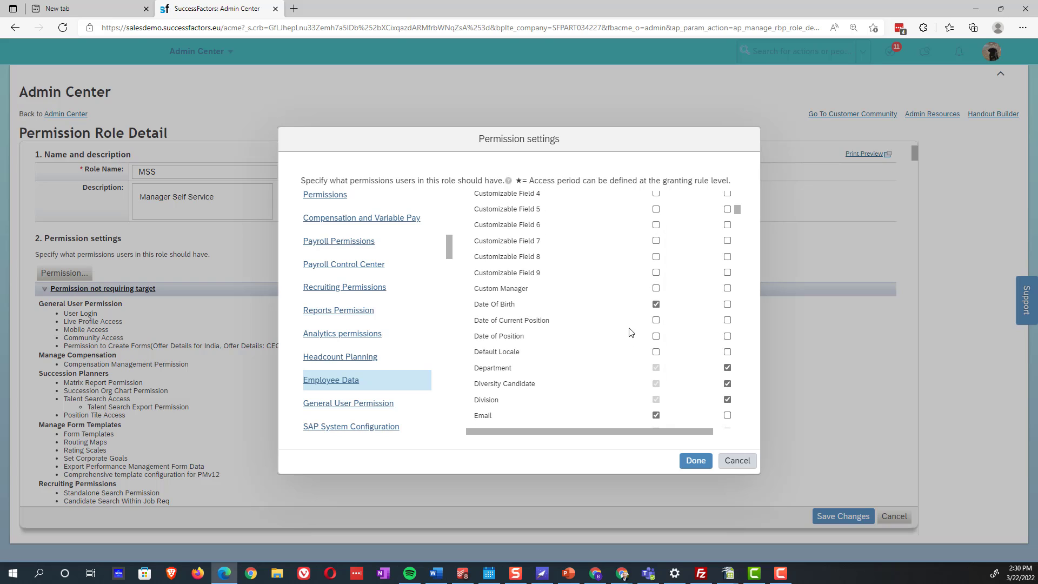
scroll(629, 377, "down", 5)
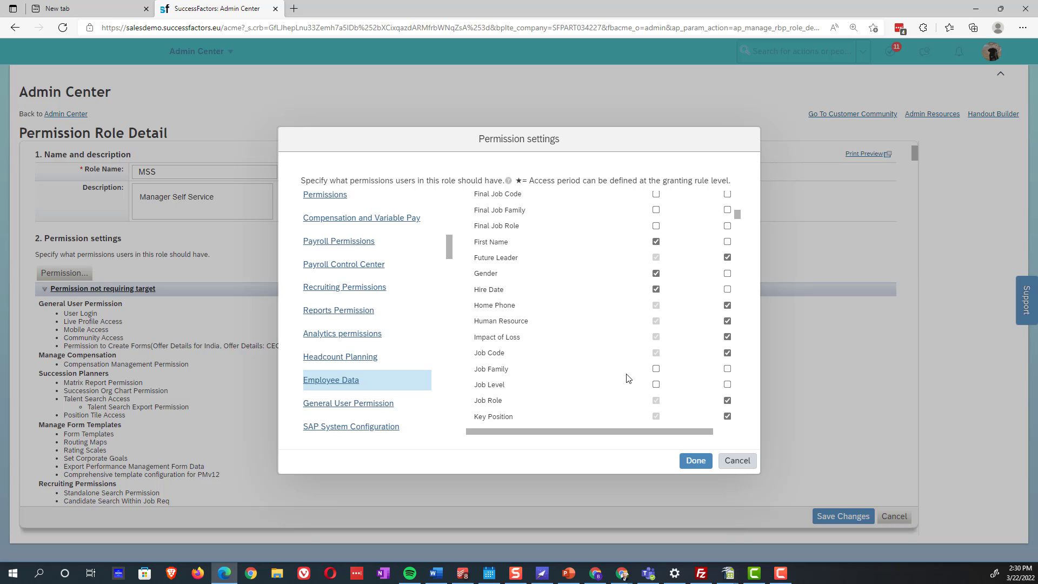
scroll(630, 373, "down", 5)
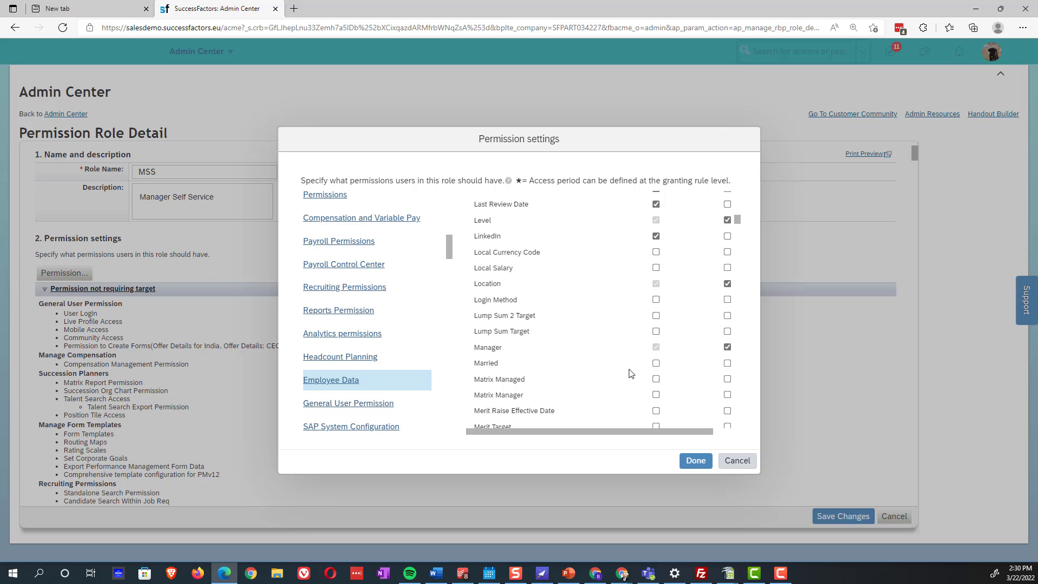
scroll(630, 373, "down", 5)
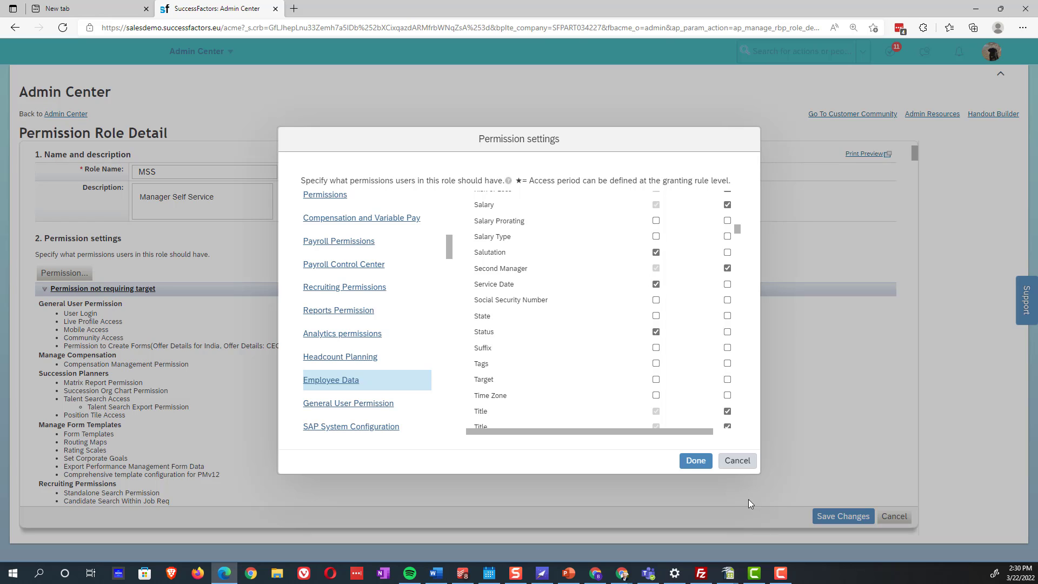
left_click(735, 461)
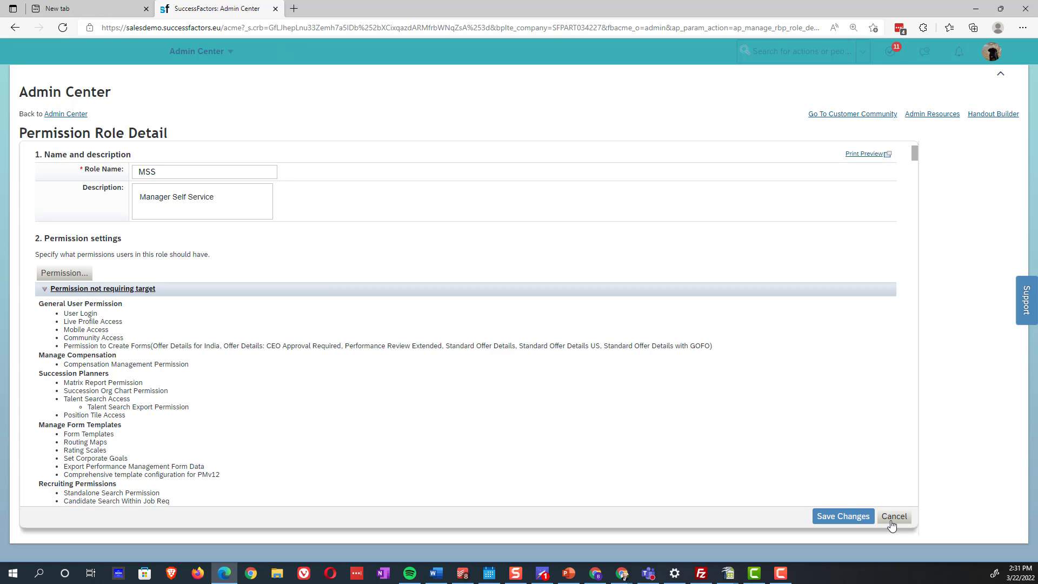
Leave the MSS role without saving and go to the Upgrade Center
left_click(891, 520)
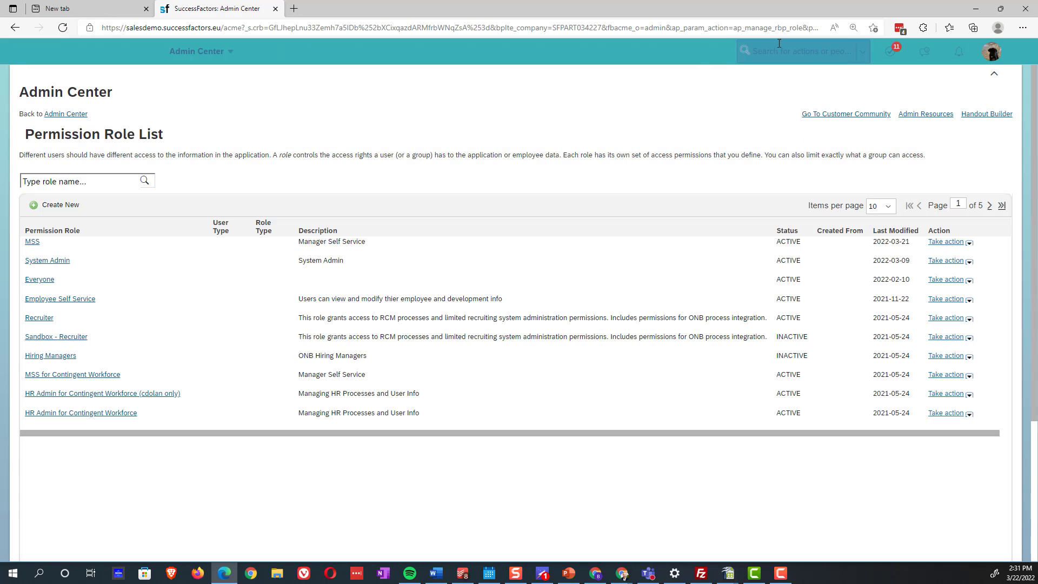
left_click(770, 59)
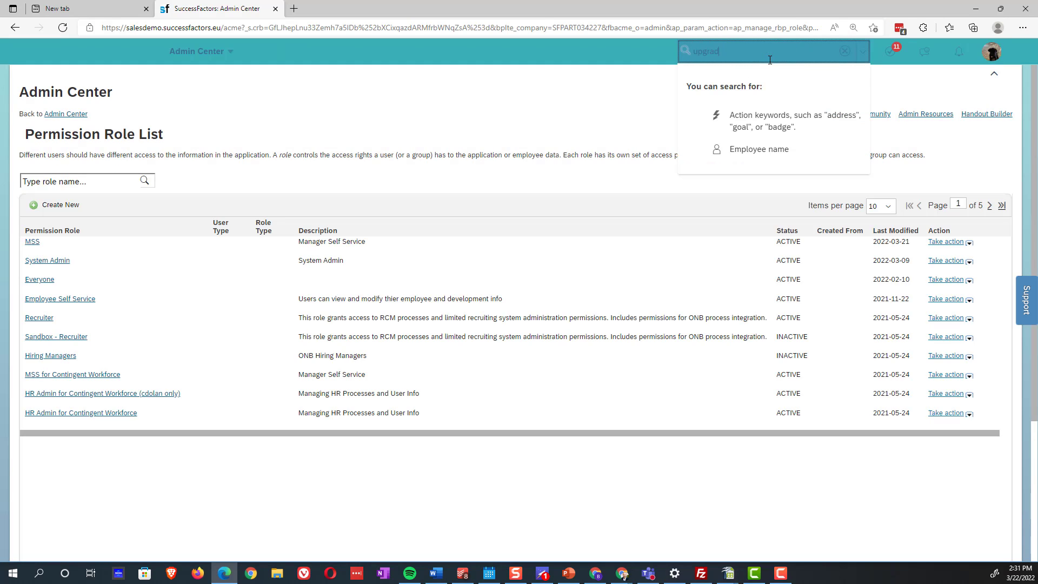
type("upgrade center")
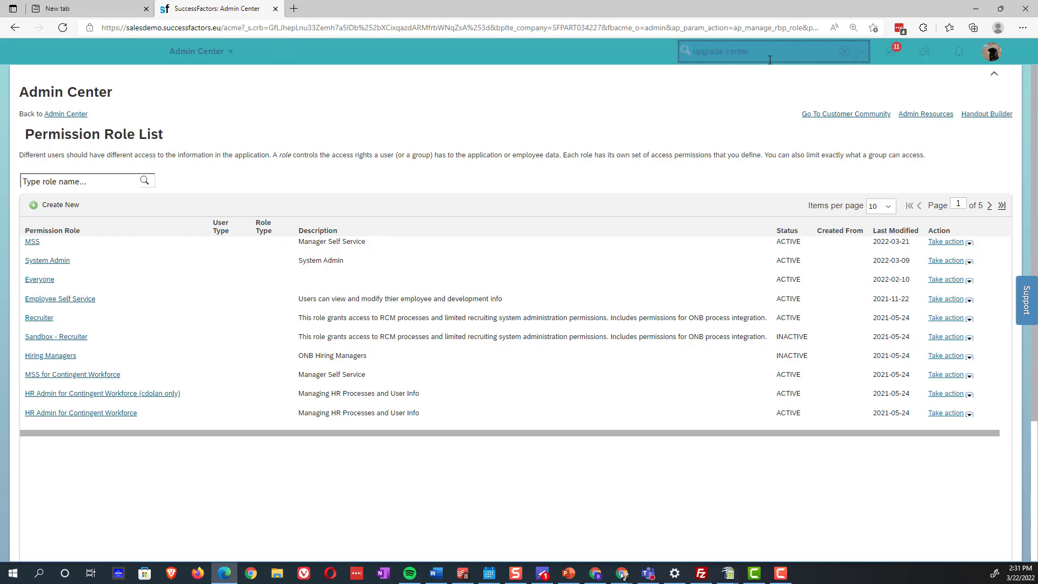
left_click(713, 76)
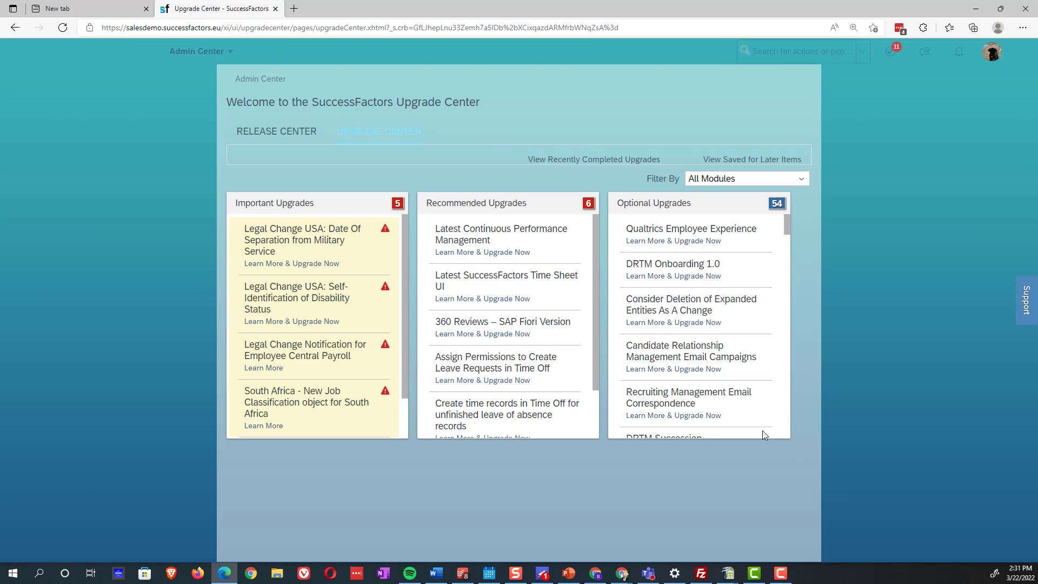
List recently completed upgrades and locate Enable Birthday and Work Anniversary Cards on the Latest Home Page
left_click(623, 160)
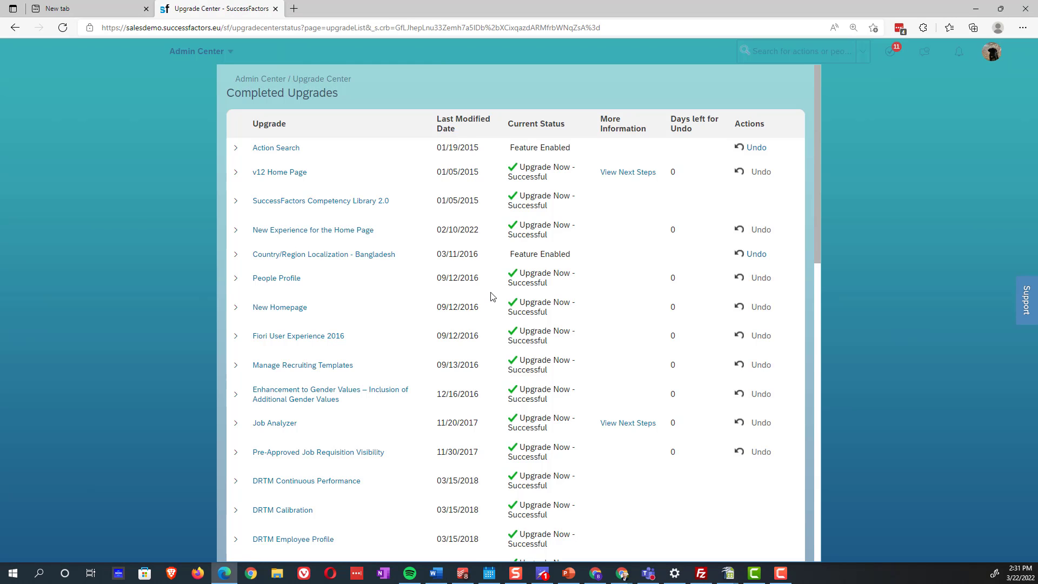
scroll(493, 297, "down", 14)
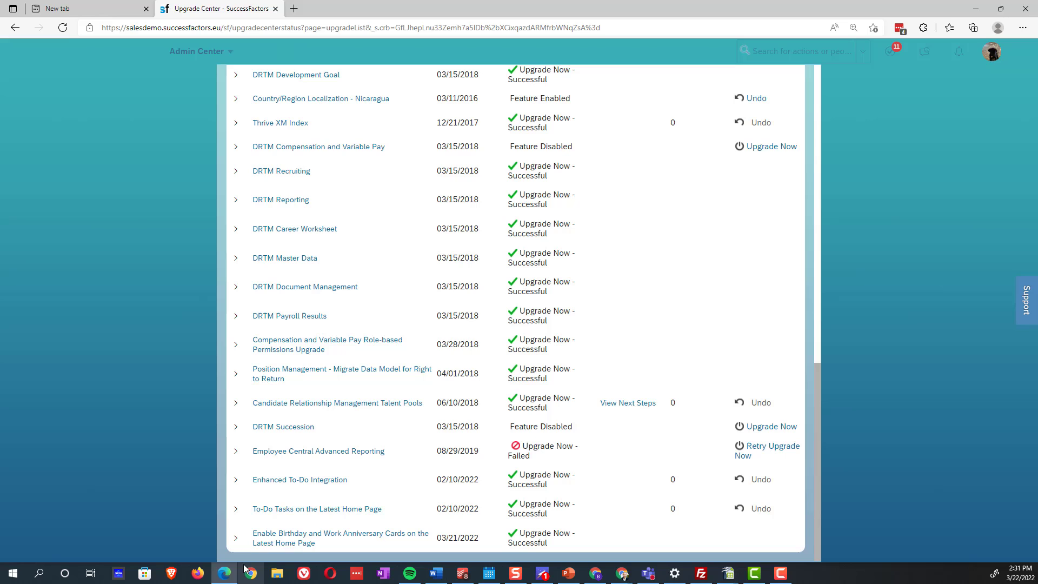
mouse_move(302, 536)
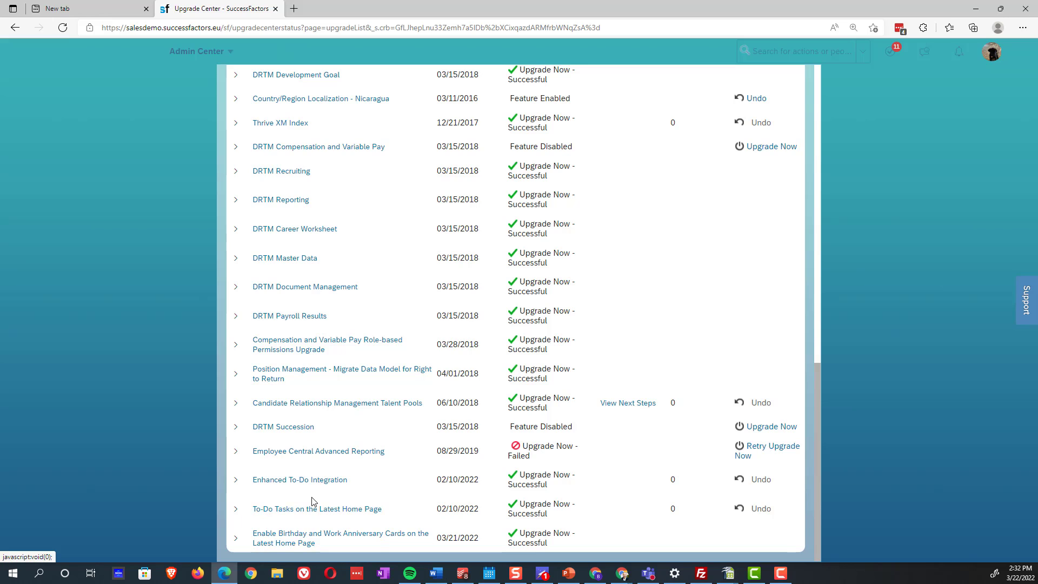
mouse_move(336, 536)
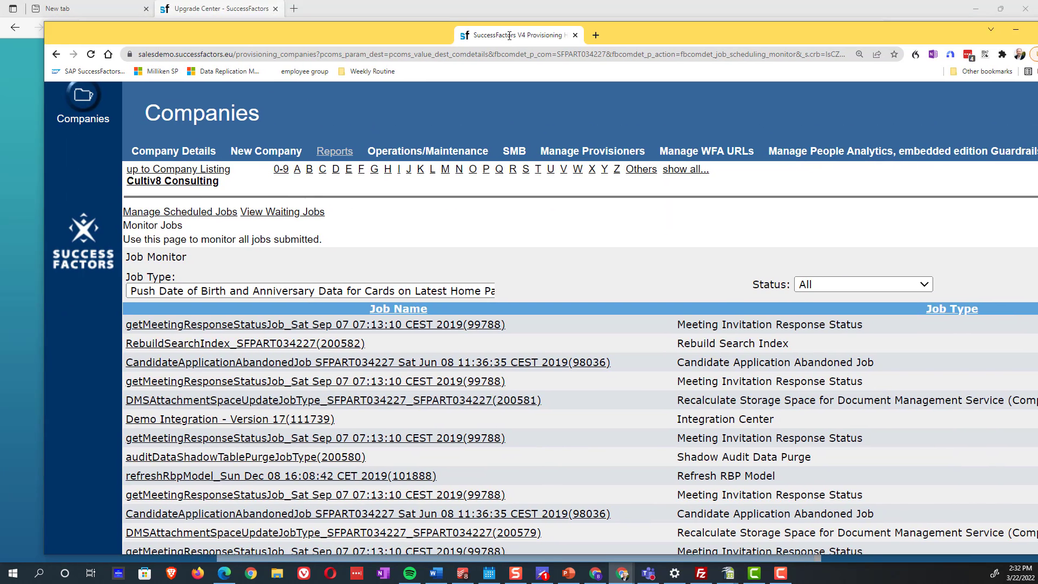
Scroll the Job Monitor to the PushDailyCardOnHomepage4 and PushMonthlyCardOnHomepage4 jobs dated 2022-03-21
scroll(279, 432, "down", 18)
scroll(243, 441, "up", 1)
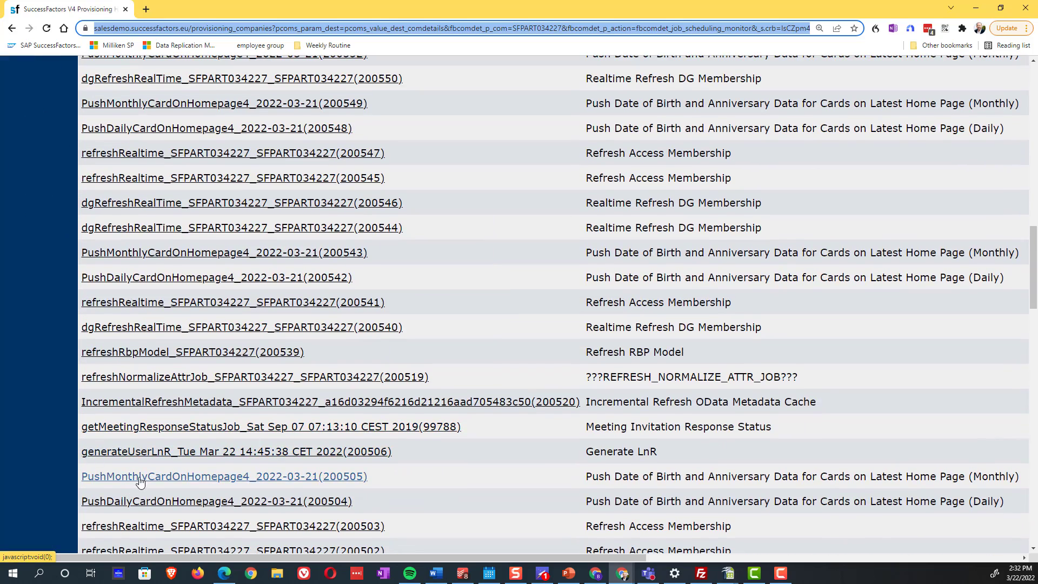
scroll(133, 500, "down", 1)
scroll(132, 498, "down", 6)
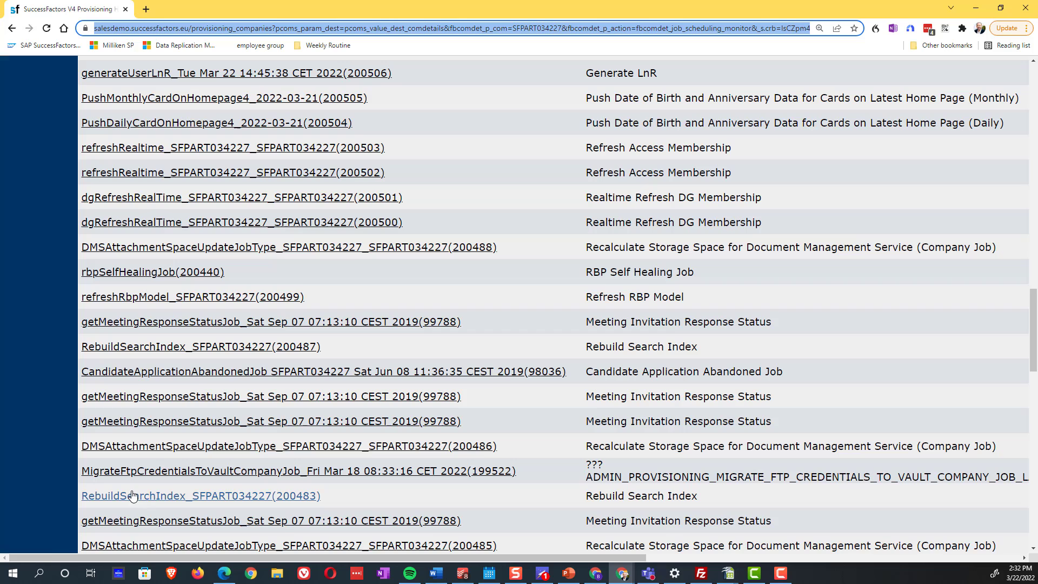